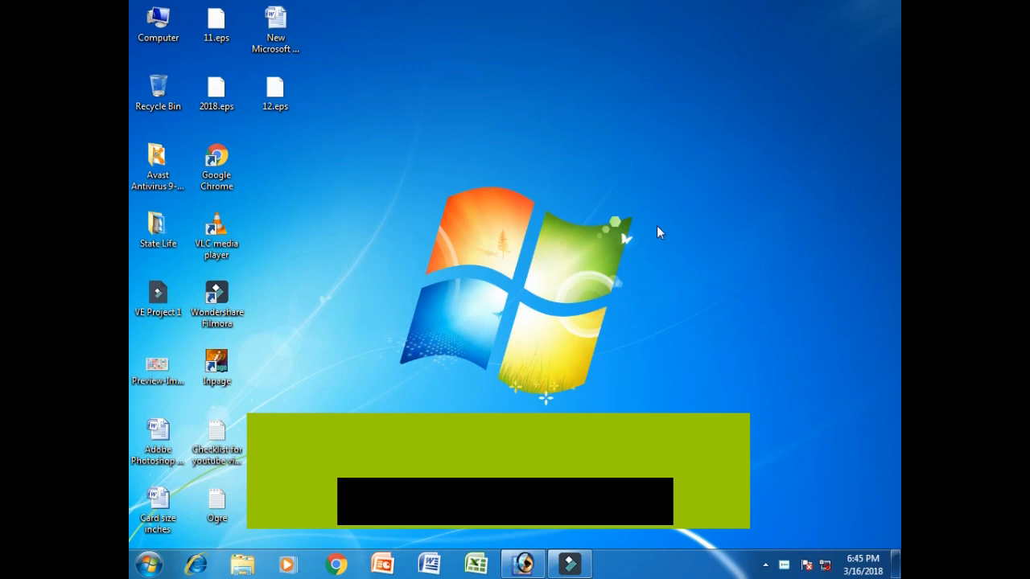
- Switch to Adobe Photoshop, create a white RGB document with the 1920 x 1080 HDTV 1080i preset, and arrange its window and the Layers palette
{"action": "left_click", "coordinate": [524, 566]}
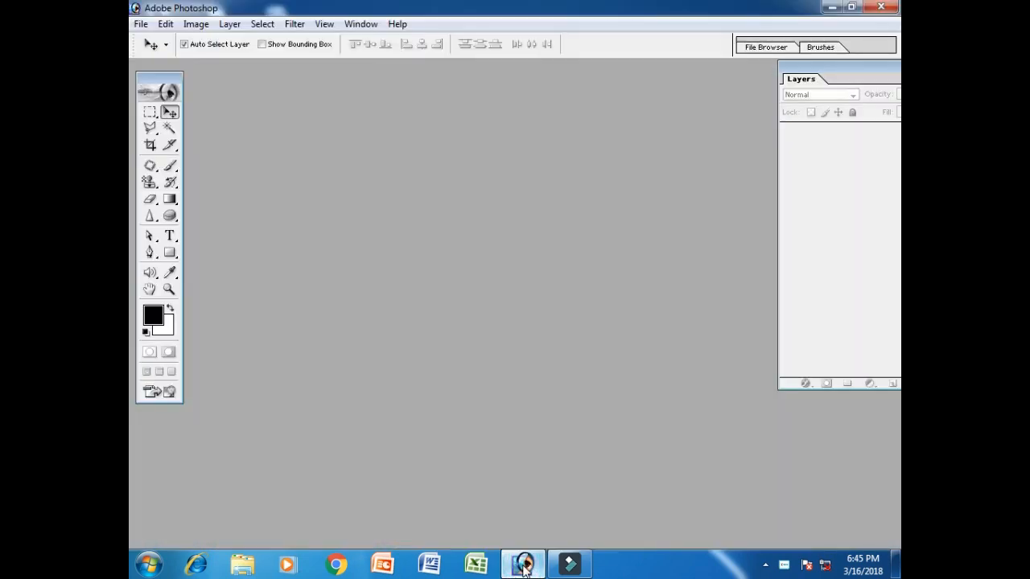
{"action": "left_click", "coordinate": [140, 25]}
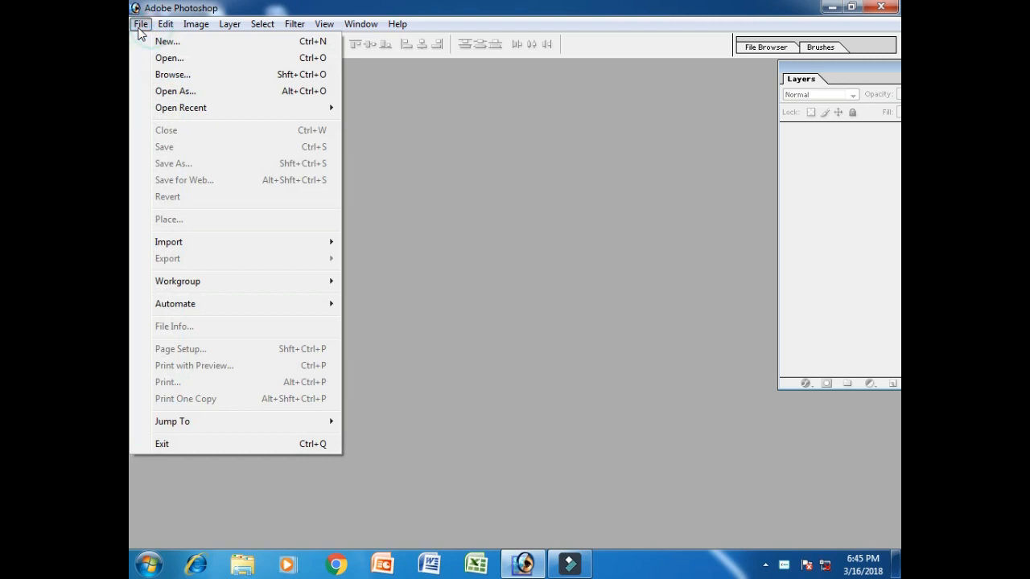
{"action": "left_click", "coordinate": [203, 45]}
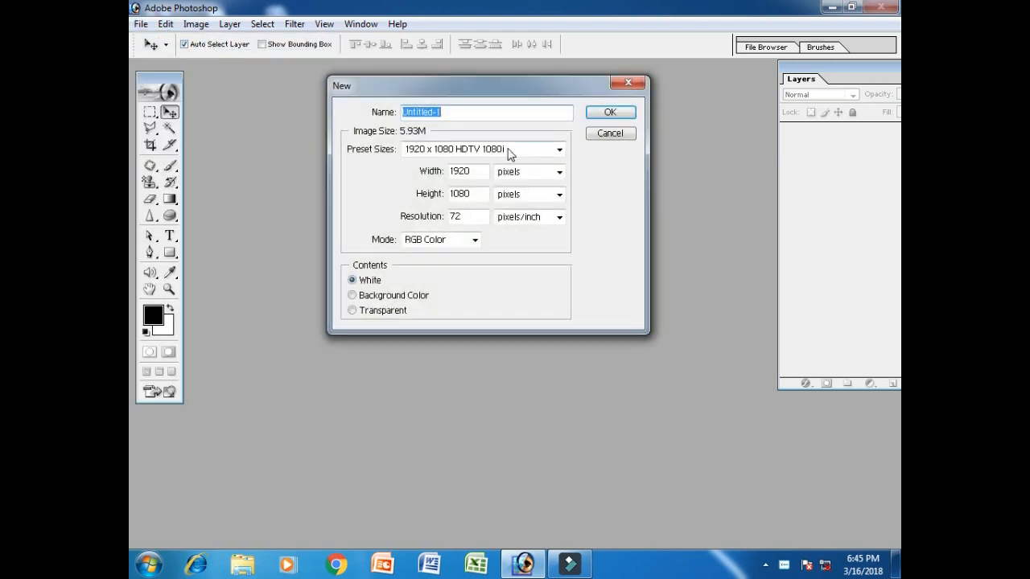
{"action": "left_click", "coordinate": [508, 153]}
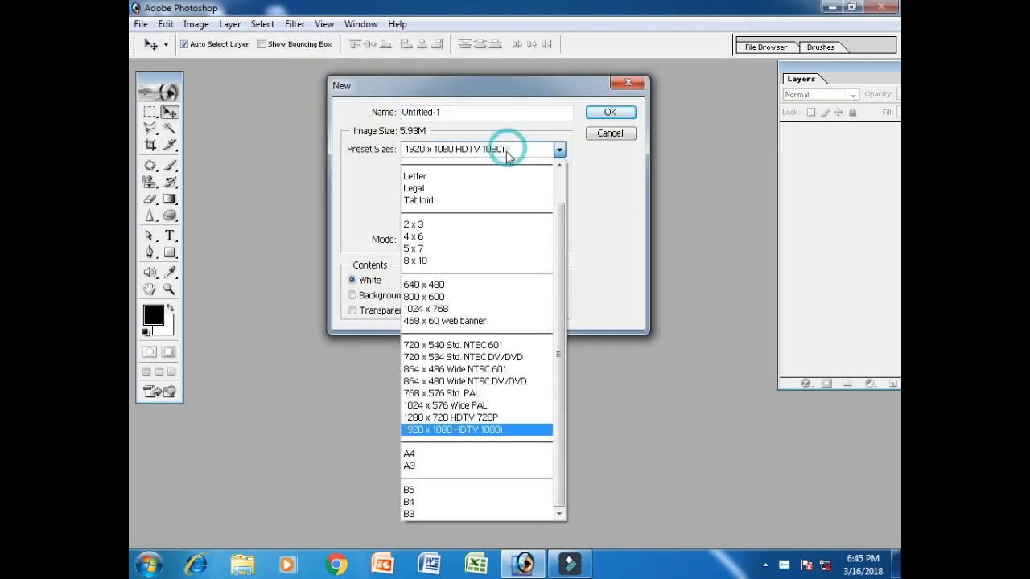
{"action": "left_click", "coordinate": [453, 431]}
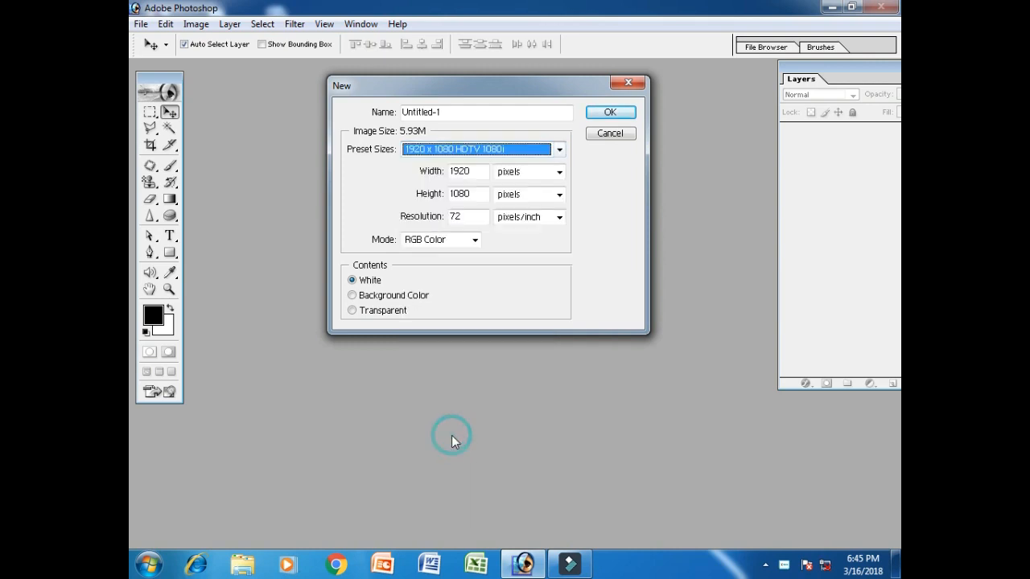
{"action": "left_click", "coordinate": [610, 111]}
{"action": "left_click_drag", "start_coordinate": [449, 75], "coordinate": [455, 104]}
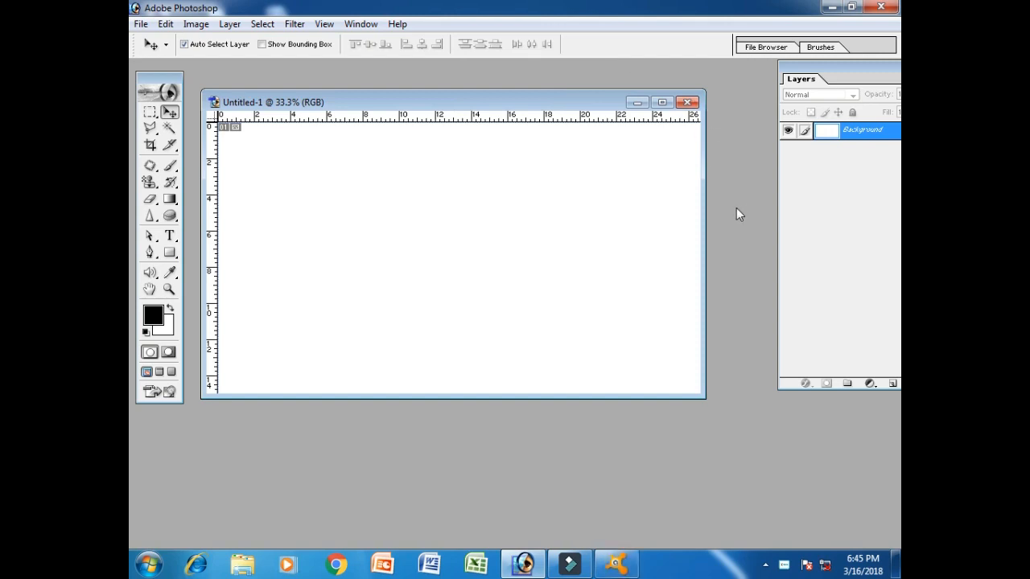
{"action": "left_click_drag", "start_coordinate": [802, 78], "coordinate": [779, 78]}
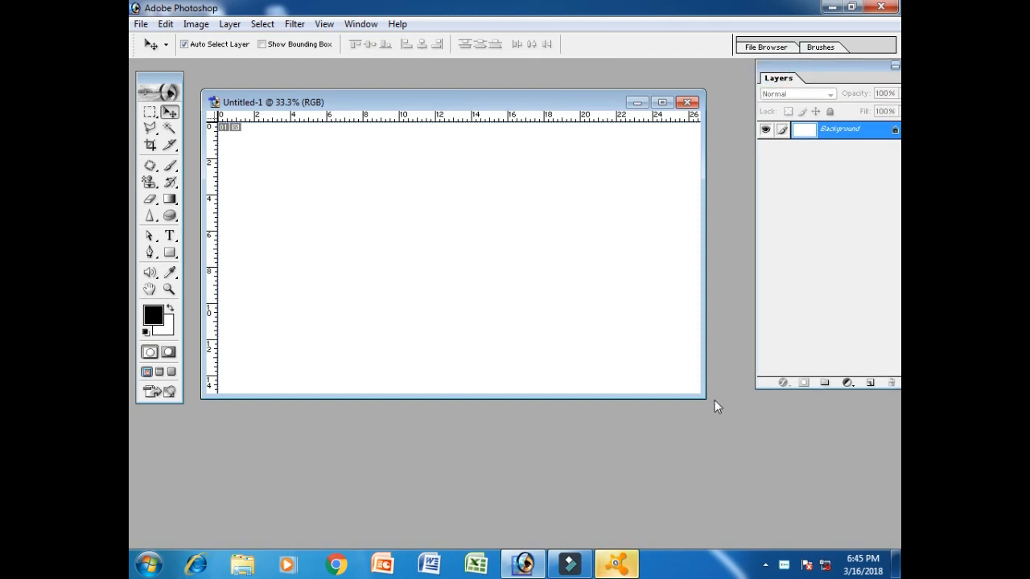
- Open the photo IMG_20180302_232300 from the New folder inside All Wallpapars and move its window beside the blank document's edge
{"action": "double_click", "coordinate": [738, 468]}
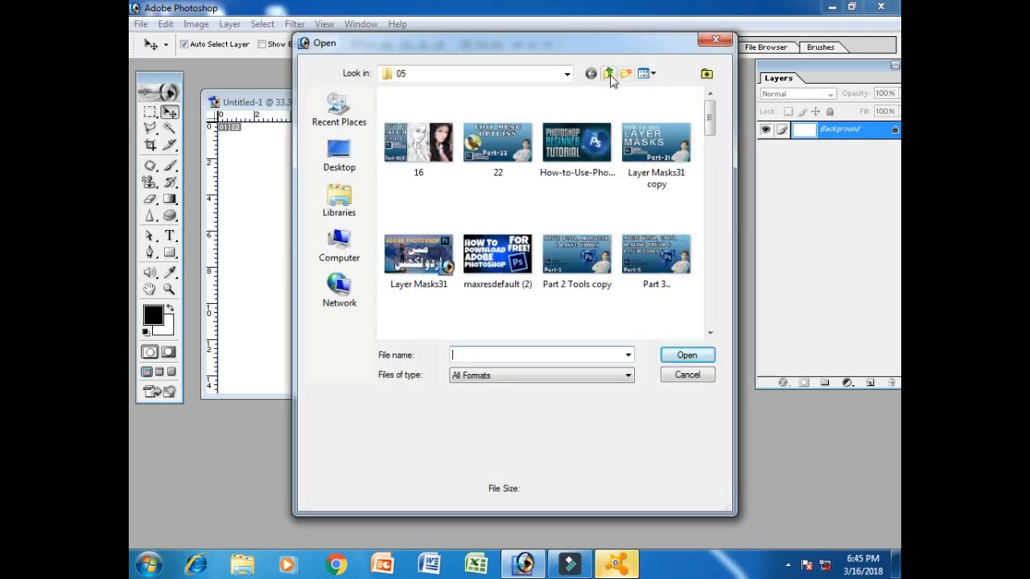
{"action": "left_click", "coordinate": [608, 74]}
{"action": "left_click", "coordinate": [608, 74]}
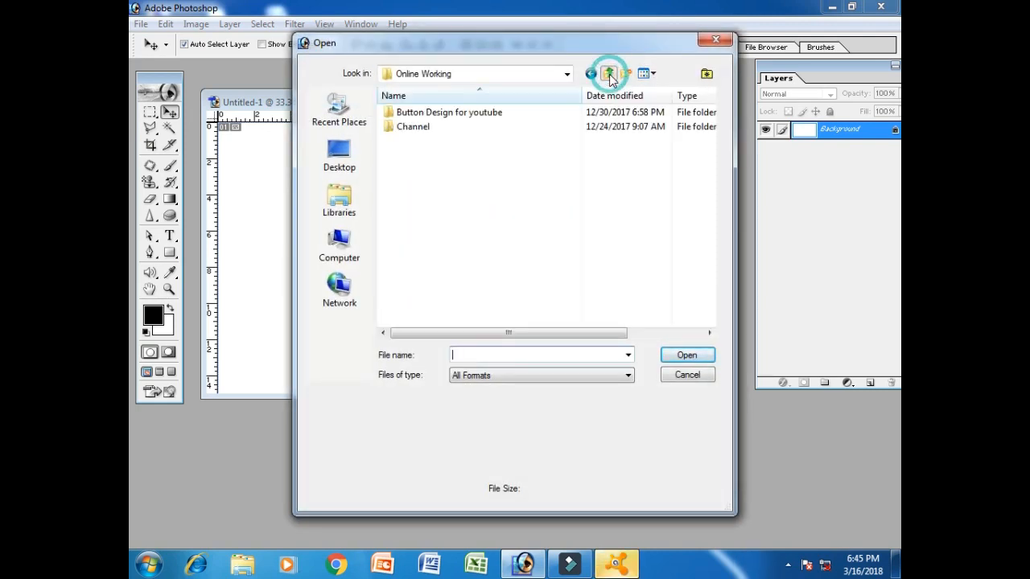
{"action": "left_click", "coordinate": [608, 74]}
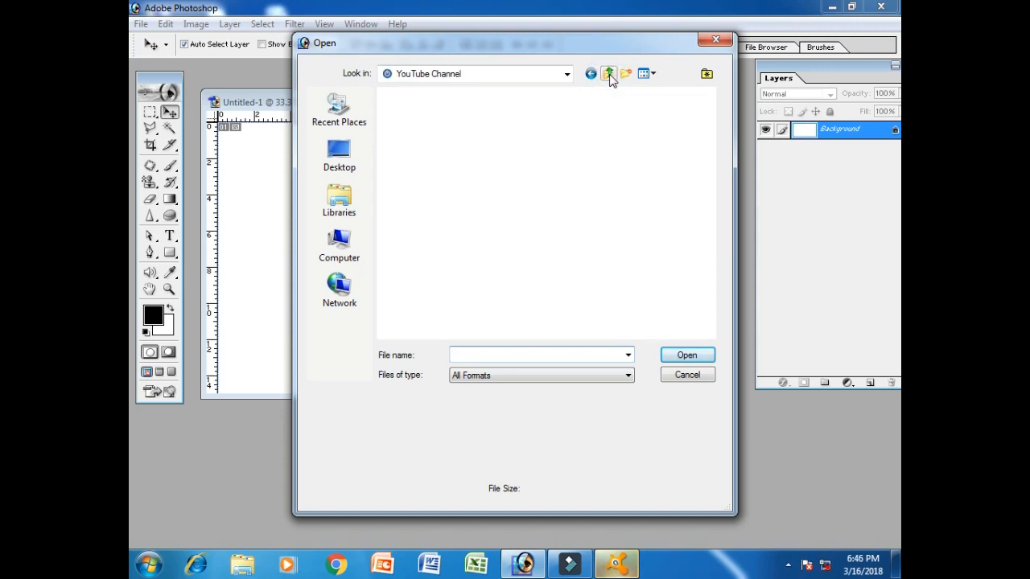
{"action": "left_click_drag", "start_coordinate": [711, 291], "coordinate": [710, 129]}
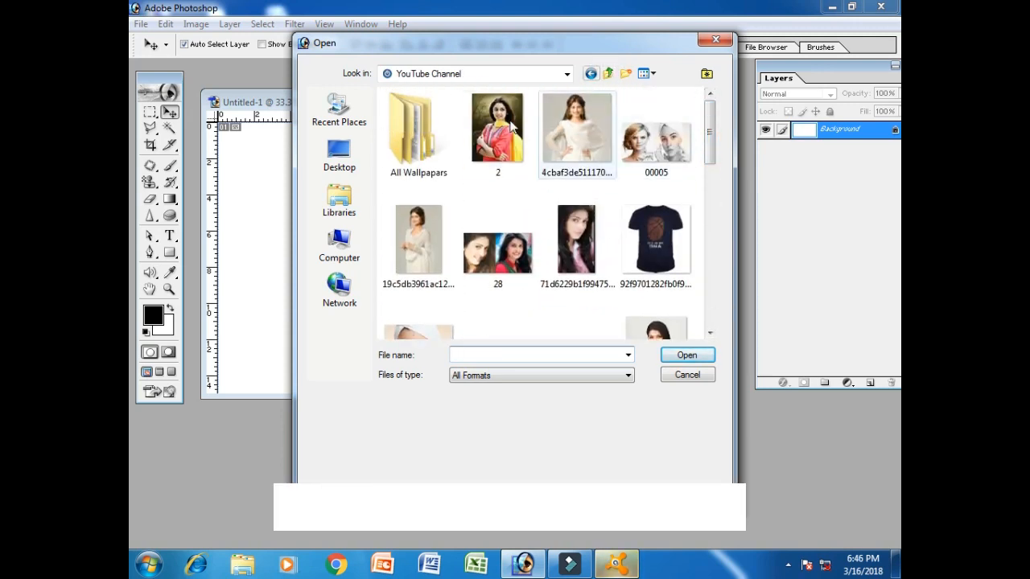
{"action": "double_click", "coordinate": [419, 133]}
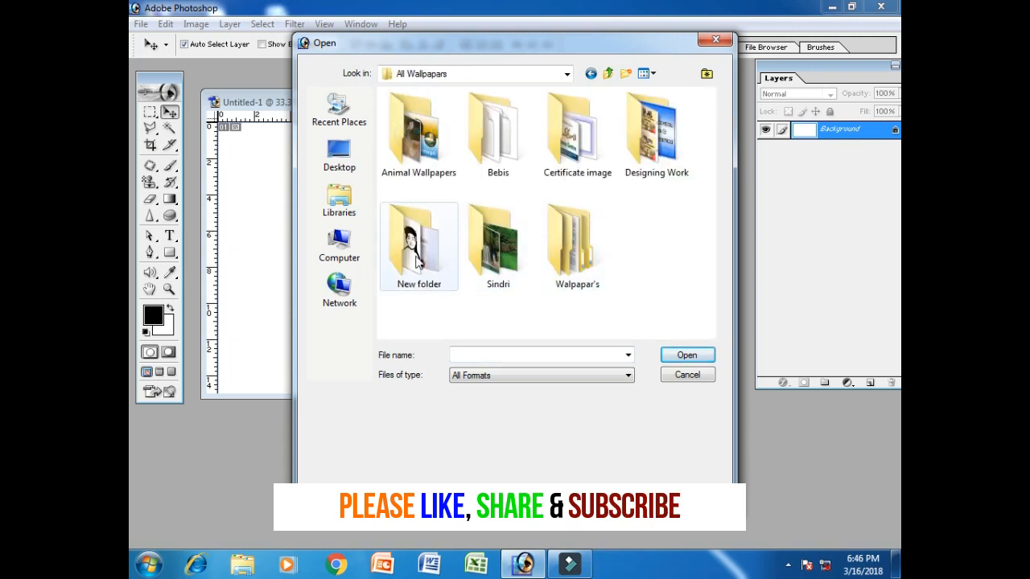
{"action": "double_click", "coordinate": [416, 260]}
{"action": "left_click_drag", "start_coordinate": [707, 135], "coordinate": [707, 259]}
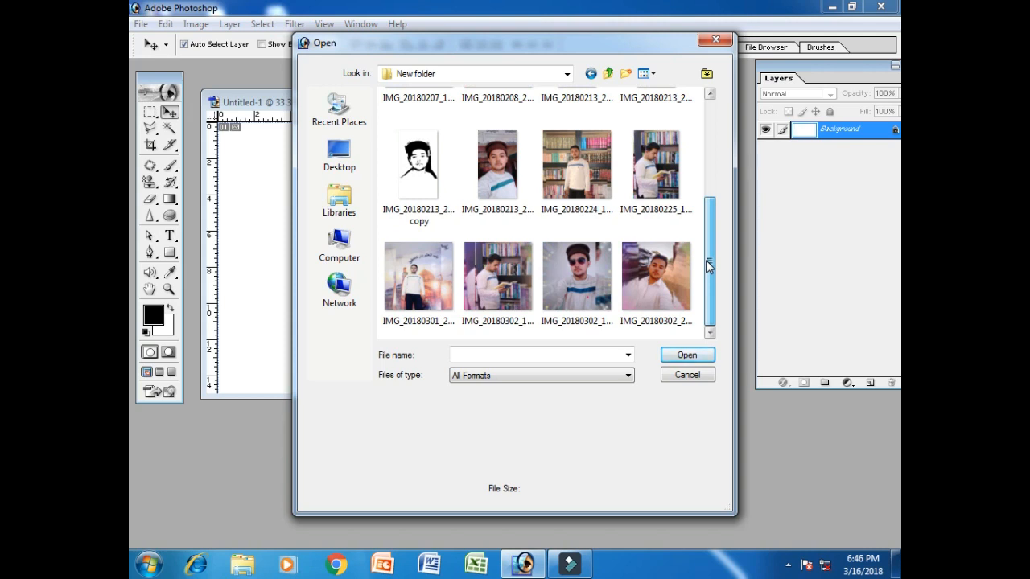
{"action": "left_click", "coordinate": [653, 274]}
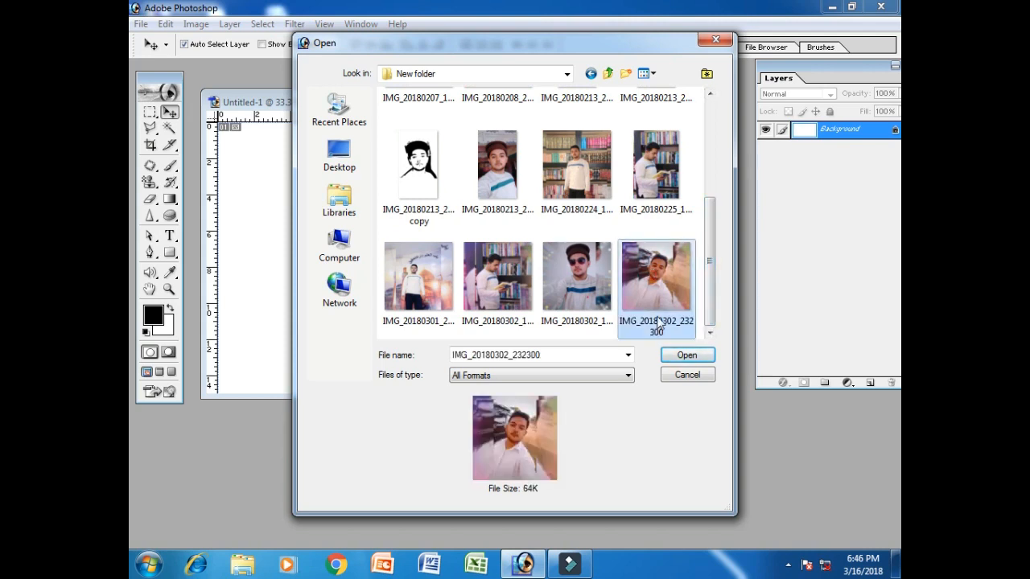
{"action": "left_click", "coordinate": [677, 360]}
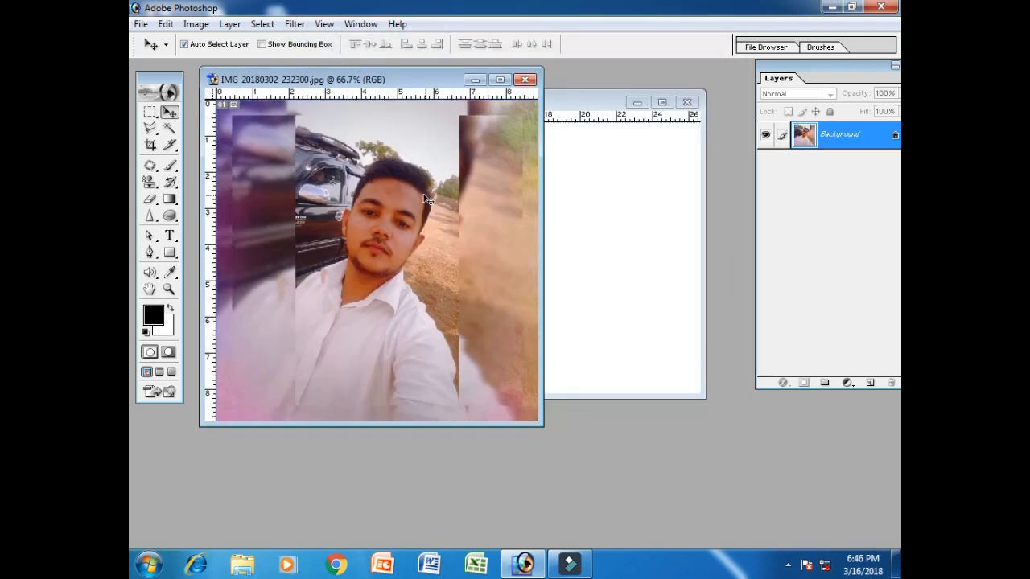
{"action": "left_click_drag", "start_coordinate": [417, 86], "coordinate": [489, 86]}
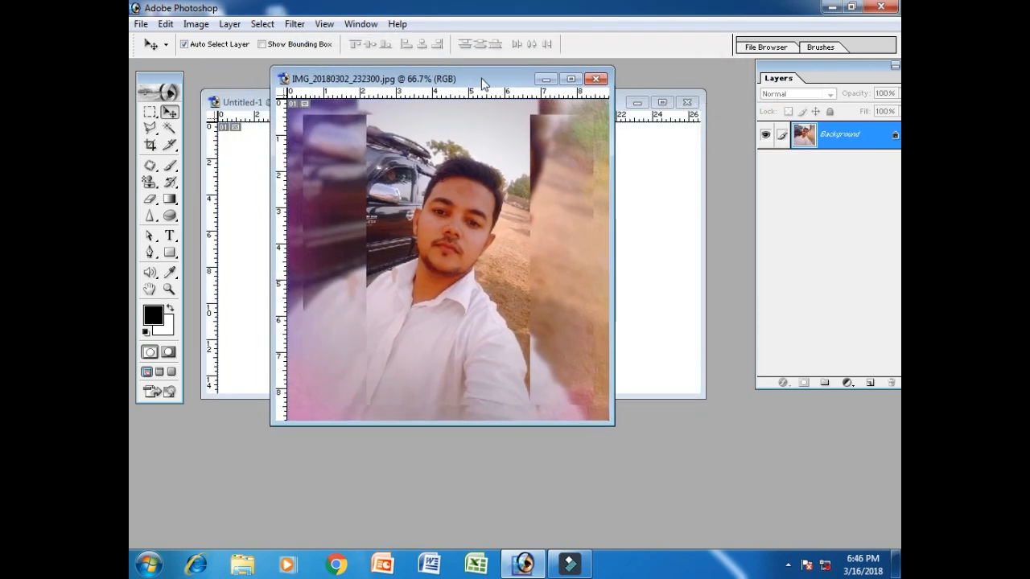
- Define the opened photo as a pattern named S, and close the photo
{"action": "left_click", "coordinate": [165, 25]}
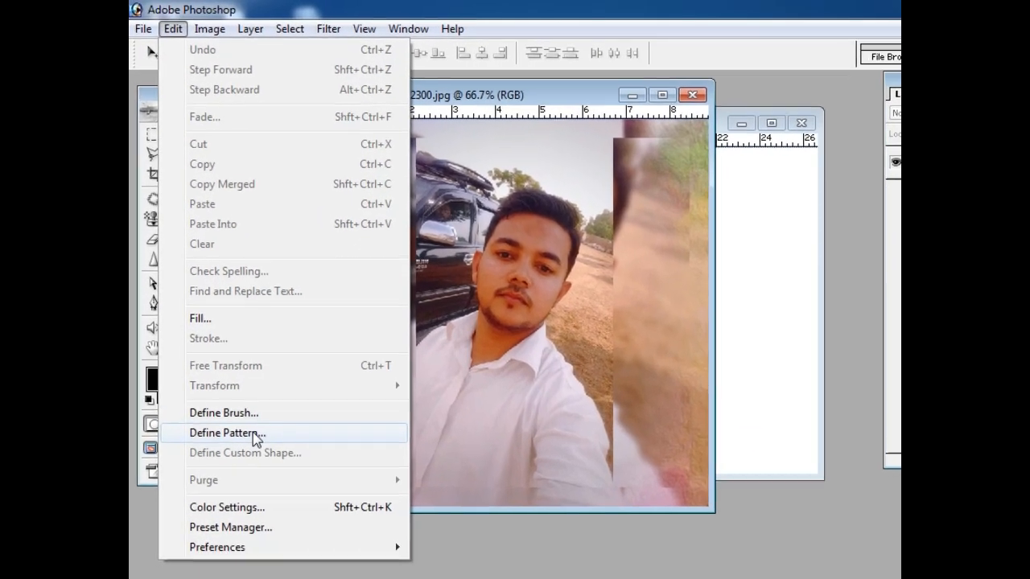
{"action": "left_click", "coordinate": [250, 412]}
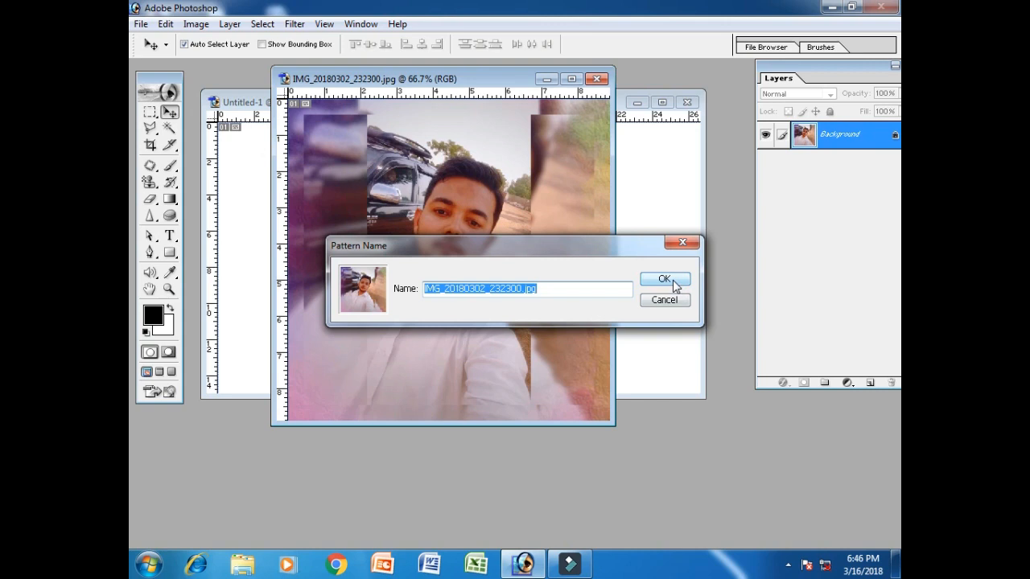
{"action": "type", "text": "S"}
{"action": "left_click", "coordinate": [674, 281]}
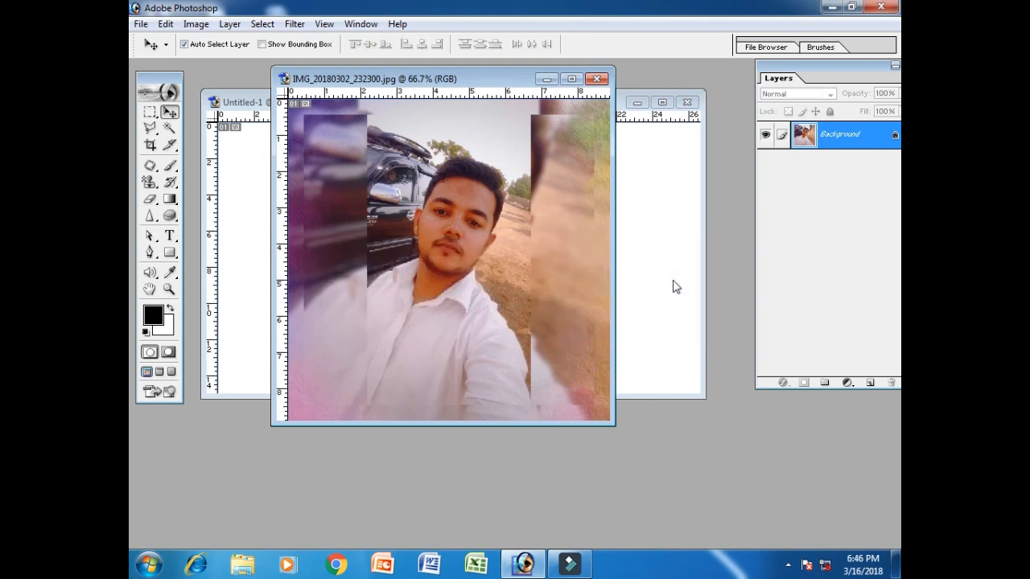
{"action": "left_click", "coordinate": [597, 78]}
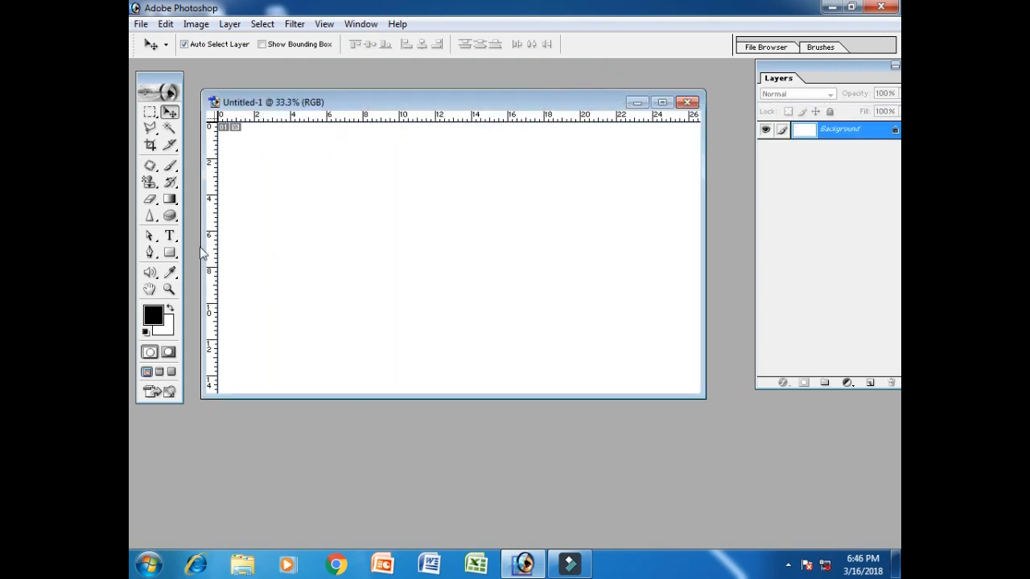
- Add a horizontal text layer with the person's first name in capitals on the blank canvas
{"action": "left_click_drag", "start_coordinate": [171, 236], "coordinate": [226, 233]}
{"action": "left_click", "coordinate": [237, 271]}
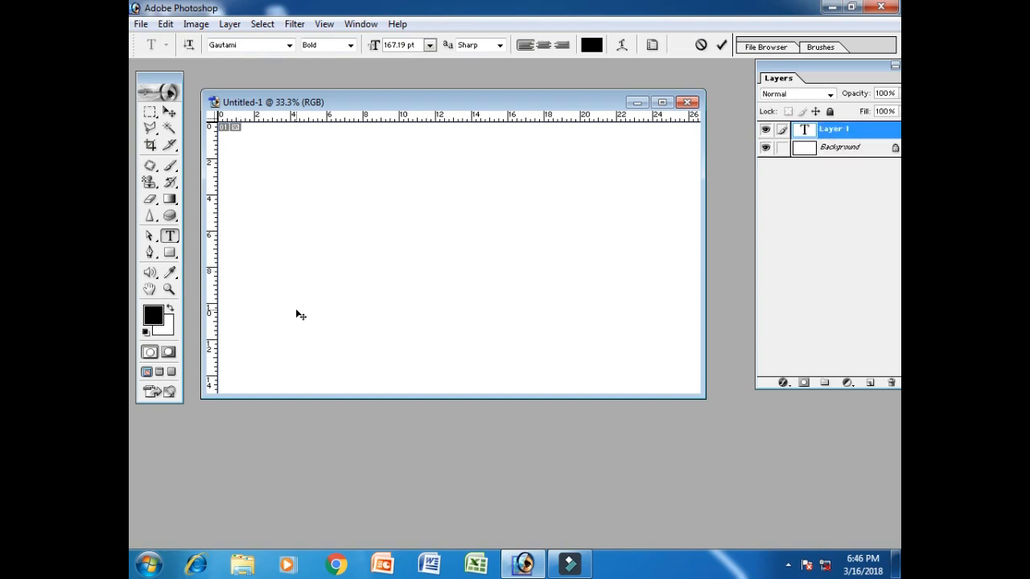
{"action": "type", "text": "SAJJAD"}
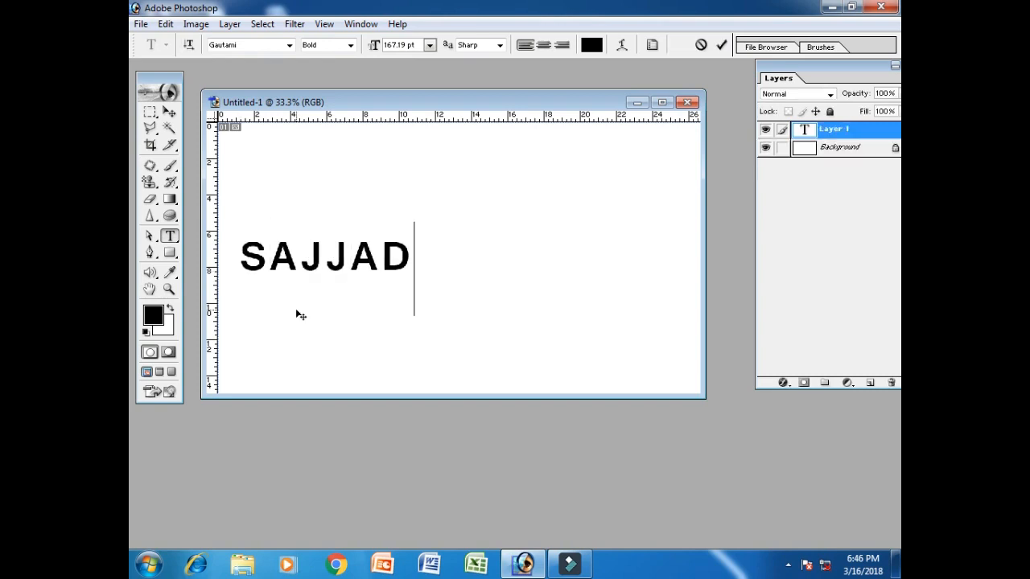
- Set the whole name text in the Impact font and commit the text layer
{"action": "key", "text": "ctrl+a"}
{"action": "left_click", "coordinate": [264, 45]}
{"action": "type", "text": "Imp"}
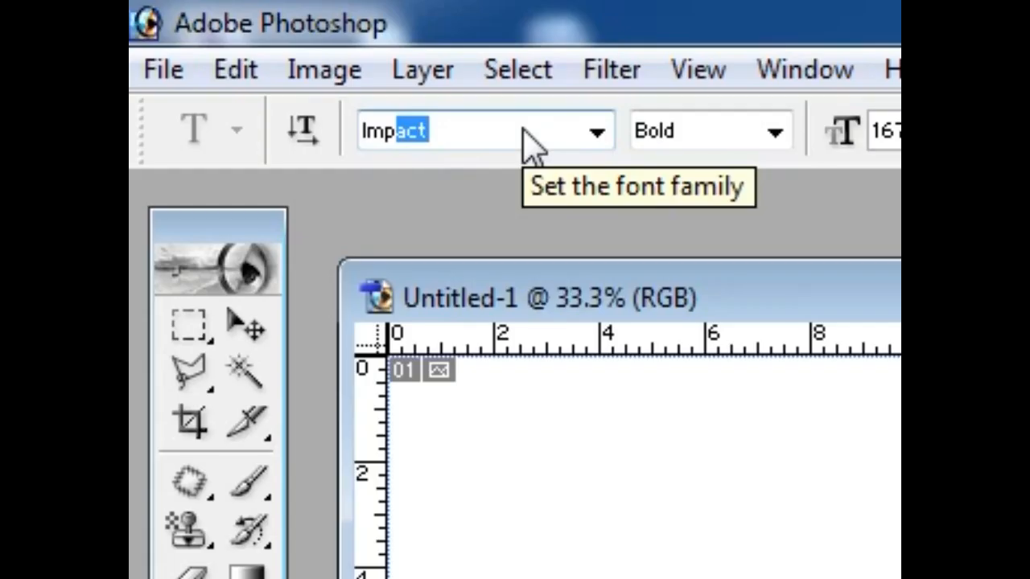
{"action": "key", "text": "Return"}
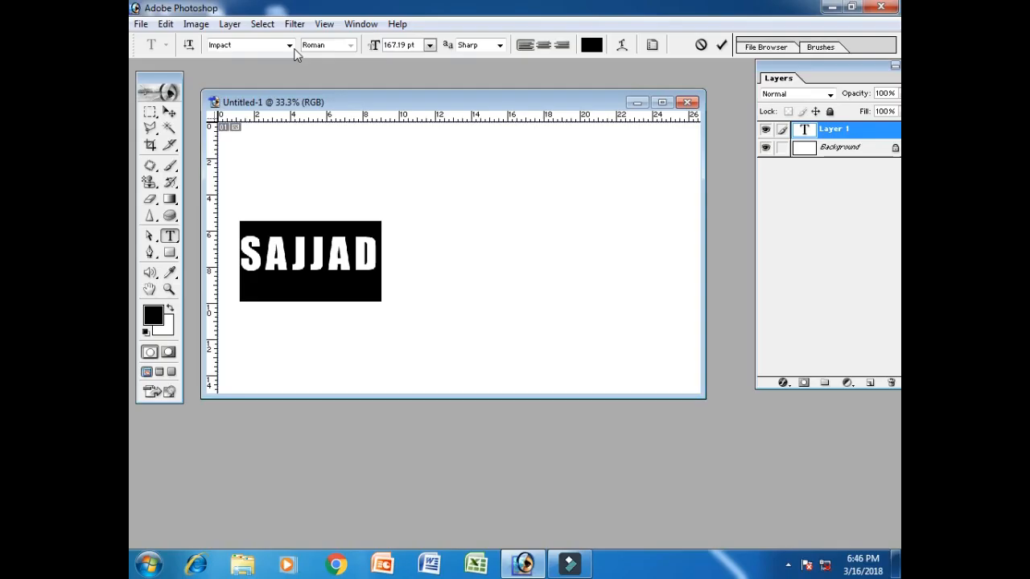
{"action": "left_click", "coordinate": [169, 113]}
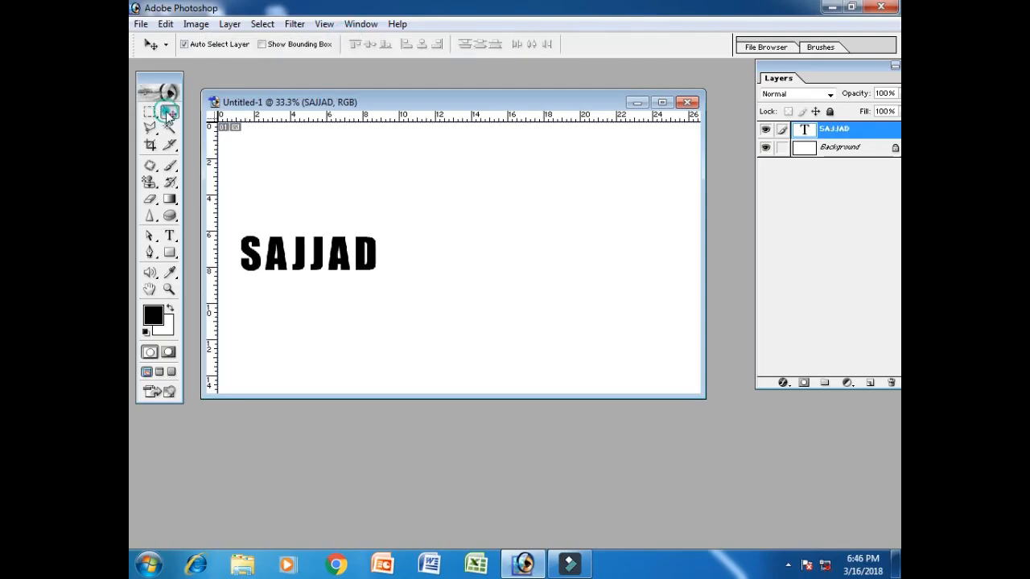
- Scale the name text to about 327.5% width and 311.1% height and shift it slightly up and left
{"action": "key", "text": "ctrl+t"}
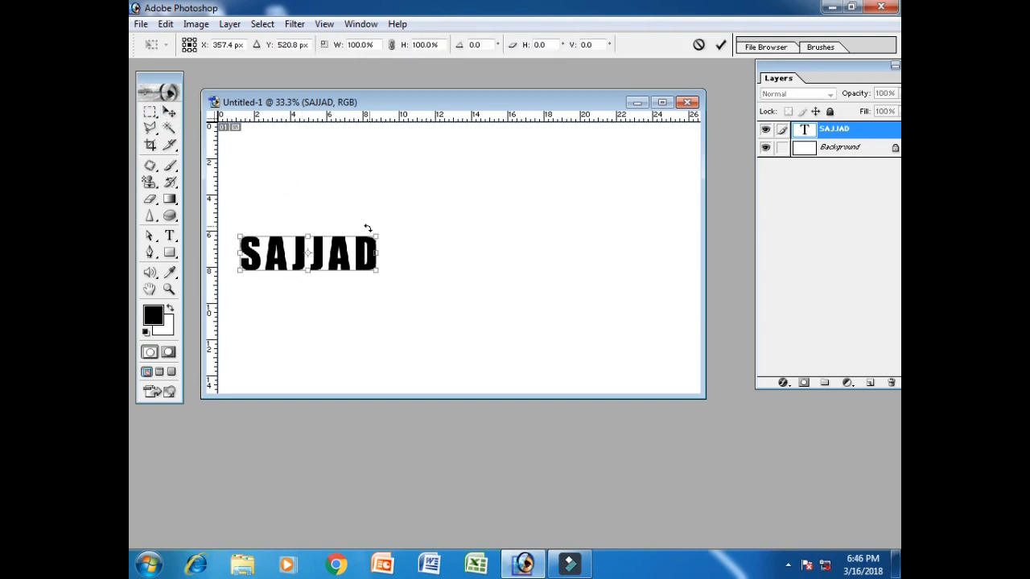
{"action": "left_click_drag", "start_coordinate": [378, 234], "coordinate": [687, 162]}
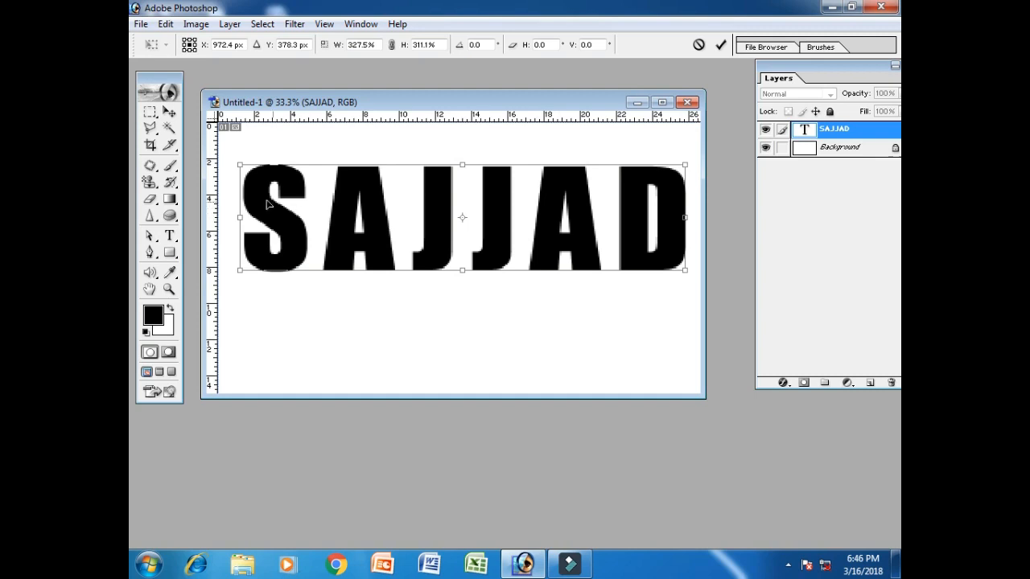
{"action": "left_click_drag", "start_coordinate": [256, 201], "coordinate": [251, 179]}
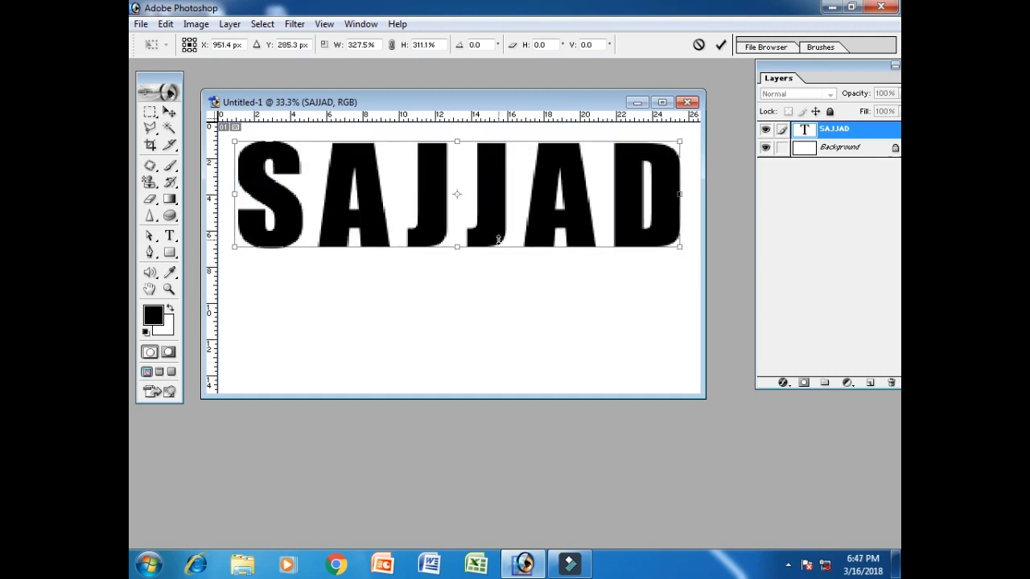
{"action": "key", "text": "Return"}
- Center the name text horizontally and vertically on the canvas, and clear the selection
{"action": "key", "text": "ctrl+a"}
{"action": "left_click", "coordinate": [422, 45]}
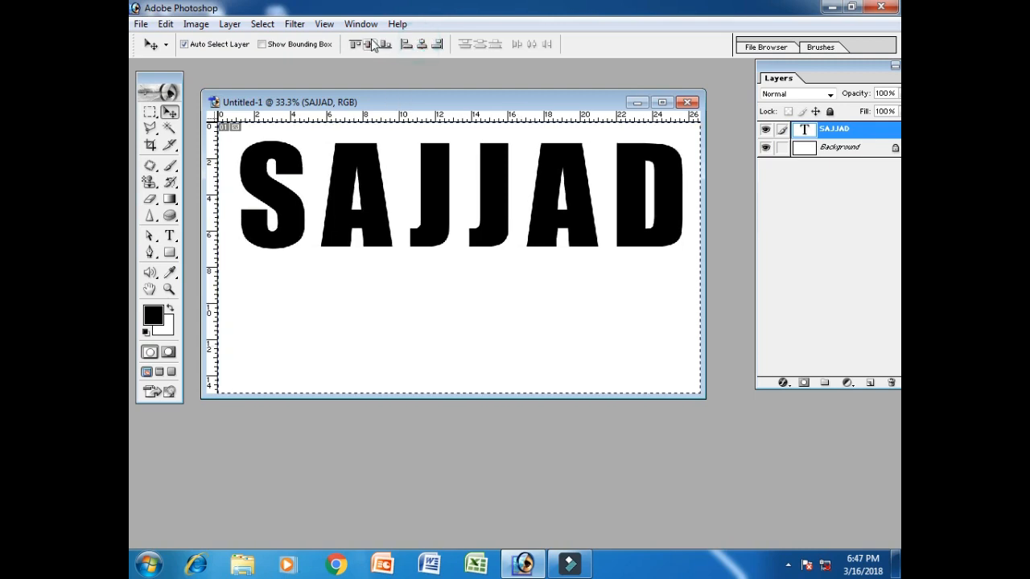
{"action": "left_click", "coordinate": [372, 45]}
{"action": "key", "text": "ctrl+d"}
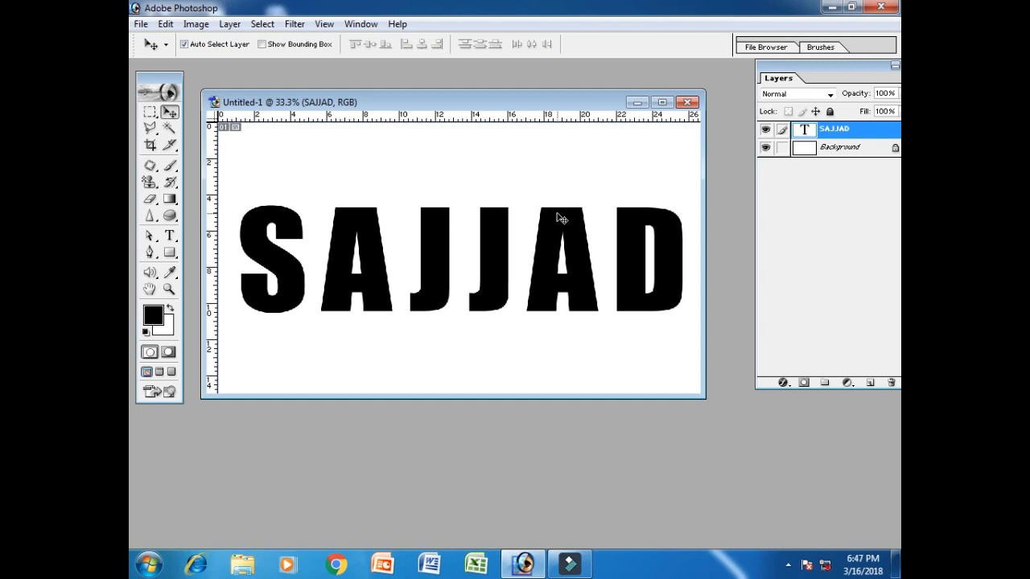
- Add a Pattern Overlay layer style to the name text, using the newly defined photo pattern
{"action": "right_click", "coordinate": [843, 135]}
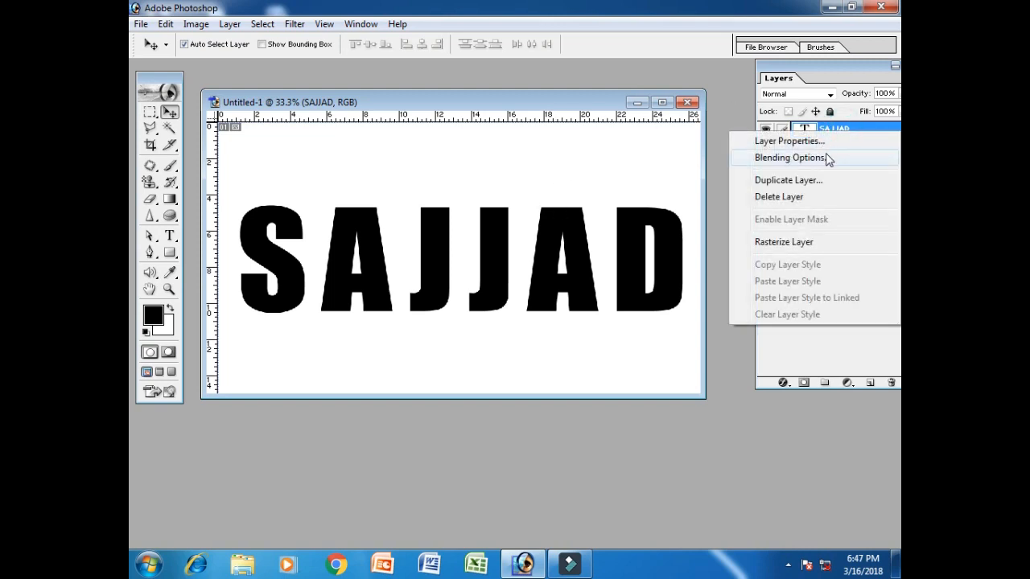
{"action": "left_click", "coordinate": [828, 156]}
{"action": "left_click_drag", "start_coordinate": [553, 215], "coordinate": [753, 51]}
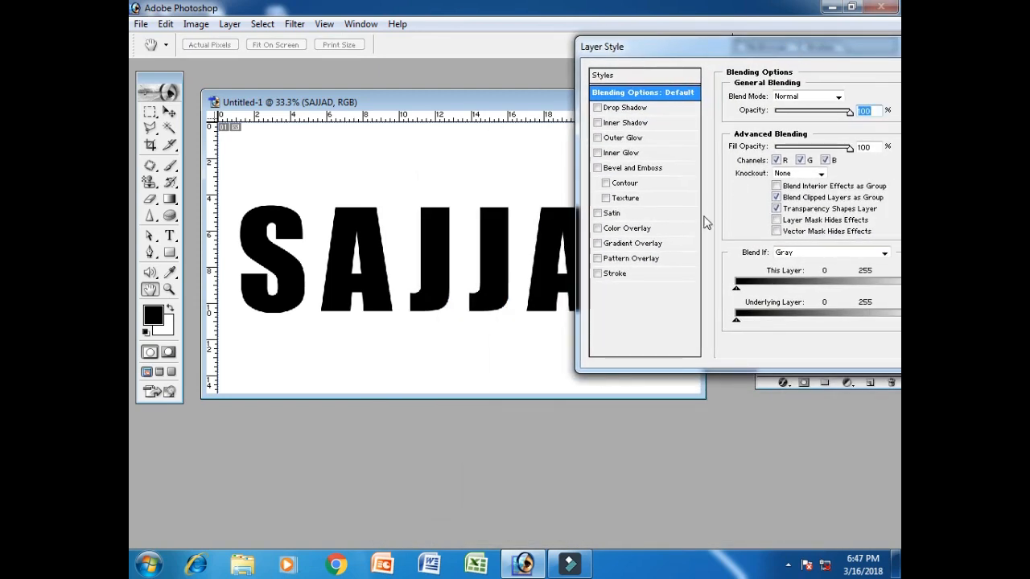
{"action": "left_click", "coordinate": [672, 264]}
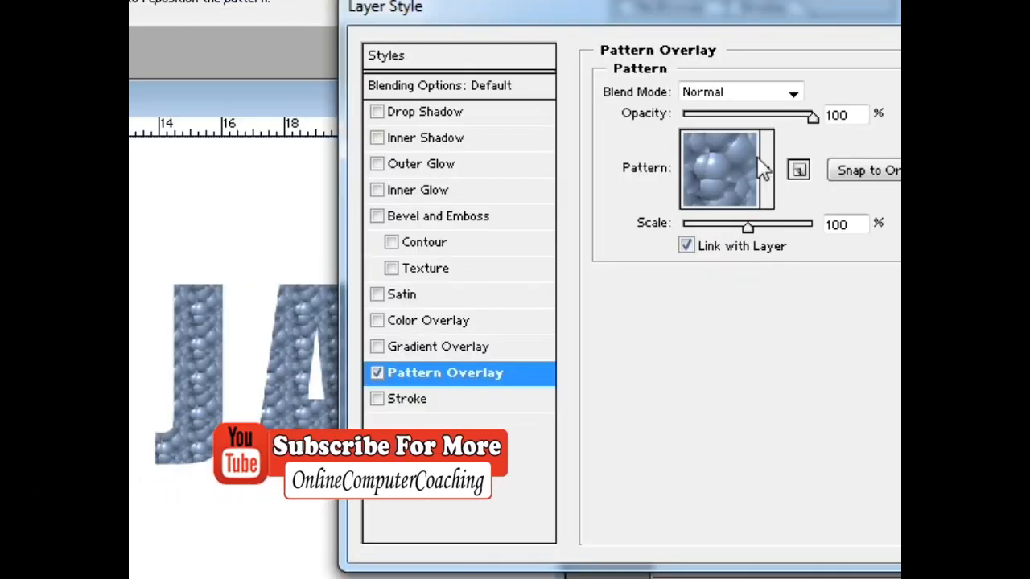
{"action": "left_click", "coordinate": [767, 169]}
{"action": "left_click_drag", "start_coordinate": [845, 314], "coordinate": [839, 553]}
{"action": "left_click", "coordinate": [780, 576]}
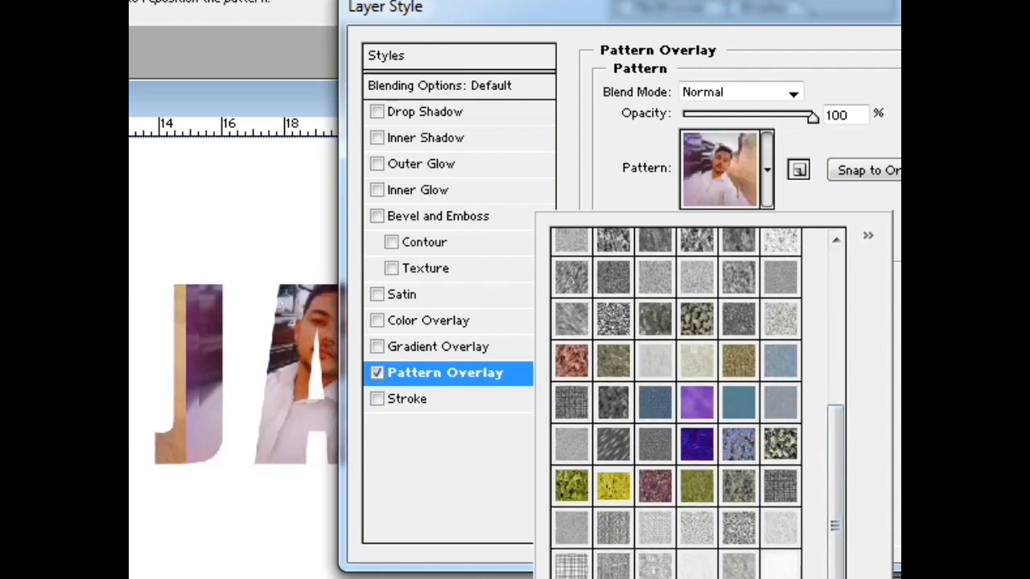
{"action": "left_click", "coordinate": [602, 127]}
- Adjust the Pattern Overlay scale on the name text to 101% and apply the layer style
{"action": "left_click_drag", "start_coordinate": [627, 9], "coordinate": [650, 63]}
{"action": "mouse_move", "coordinate": [736, 288]}
{"action": "left_mouse_down"}
{"action": "mouse_move", "coordinate": [701, 292]}
{"action": "mouse_move", "coordinate": [704, 302]}
{"action": "mouse_move", "coordinate": [740, 296]}
{"action": "left_mouse_up"}
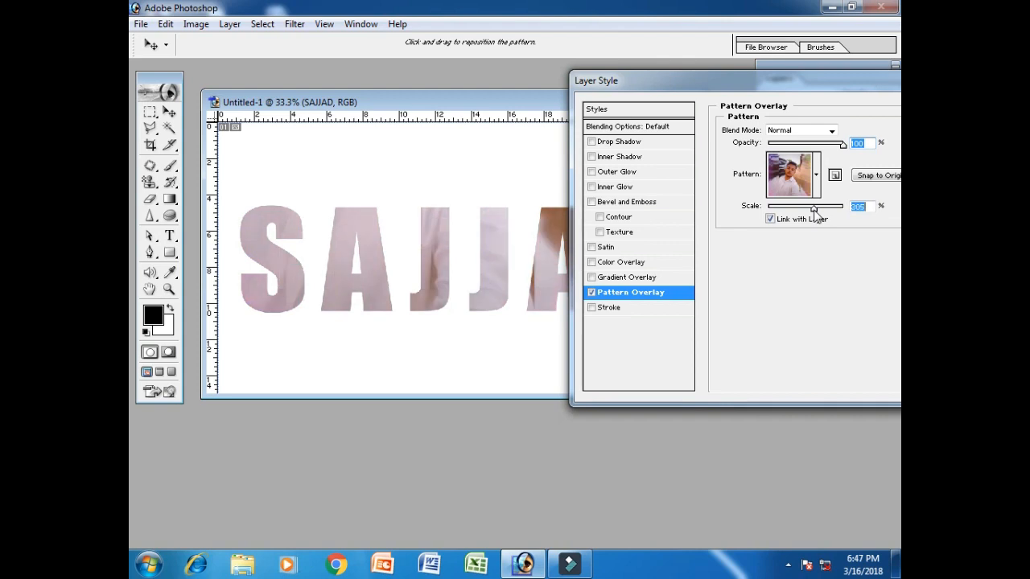
{"action": "left_click_drag", "start_coordinate": [817, 216], "coordinate": [815, 214]}
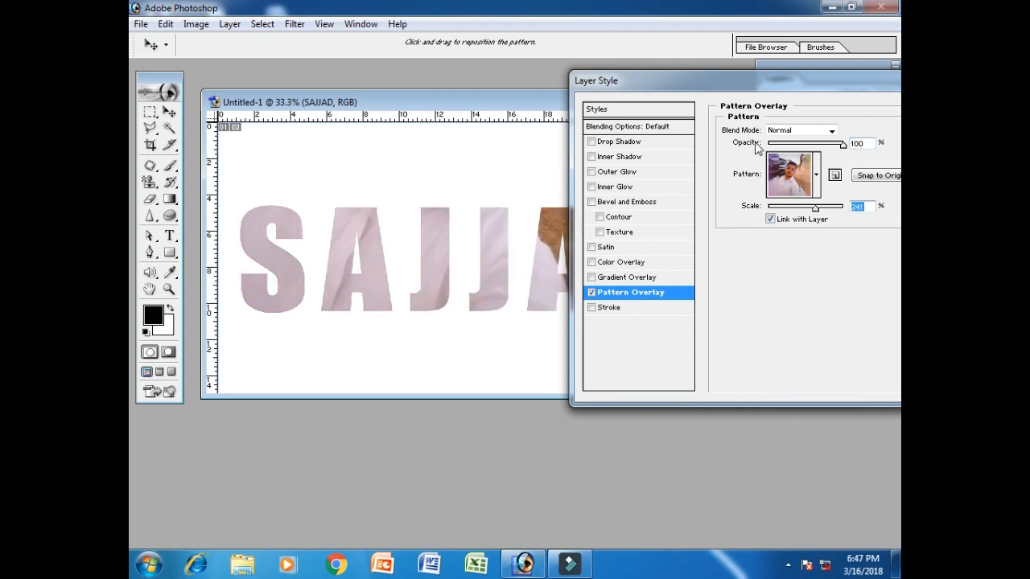
{"action": "left_click_drag", "start_coordinate": [692, 80], "coordinate": [514, 354]}
{"action": "mouse_move", "coordinate": [596, 428]}
{"action": "left_mouse_down"}
{"action": "mouse_move", "coordinate": [610, 435]}
{"action": "mouse_move", "coordinate": [590, 437]}
{"action": "left_mouse_up"}
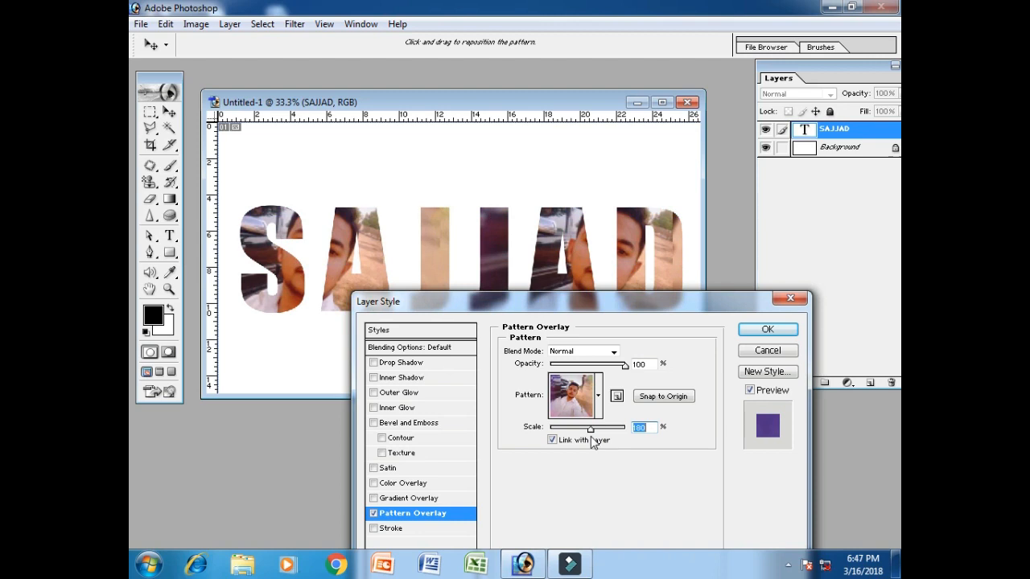
{"action": "left_click_drag", "start_coordinate": [562, 312], "coordinate": [500, 300]}
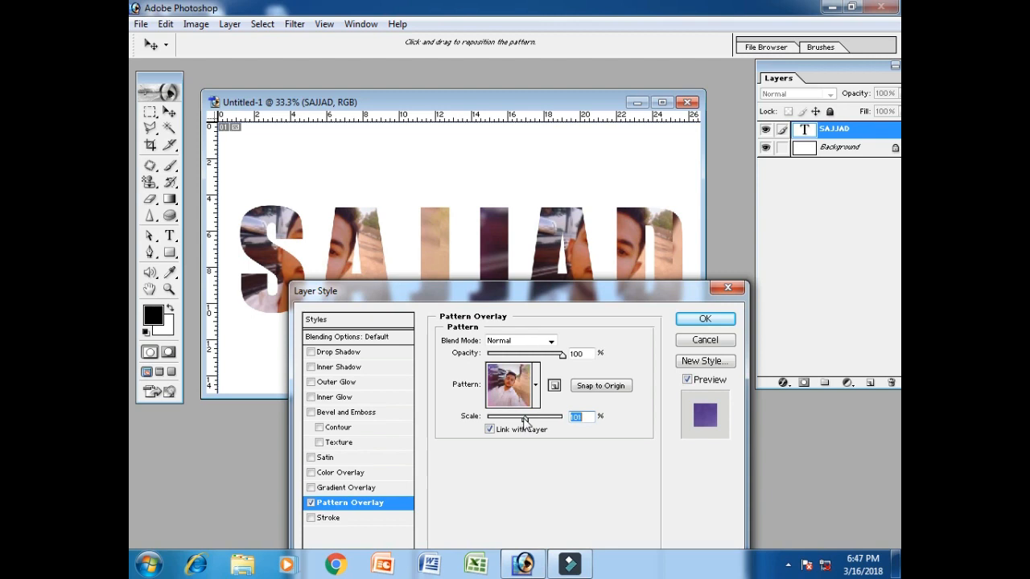
{"action": "left_click_drag", "start_coordinate": [527, 420], "coordinate": [513, 422]}
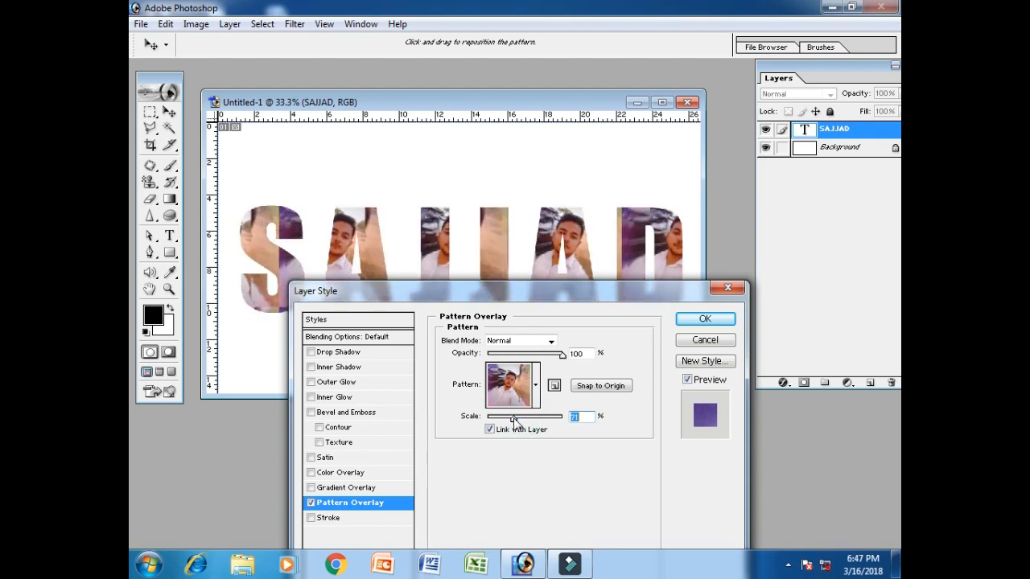
{"action": "mouse_move", "coordinate": [513, 423]}
{"action": "left_mouse_down"}
{"action": "mouse_move", "coordinate": [566, 428]}
{"action": "mouse_move", "coordinate": [527, 434]}
{"action": "left_mouse_up"}
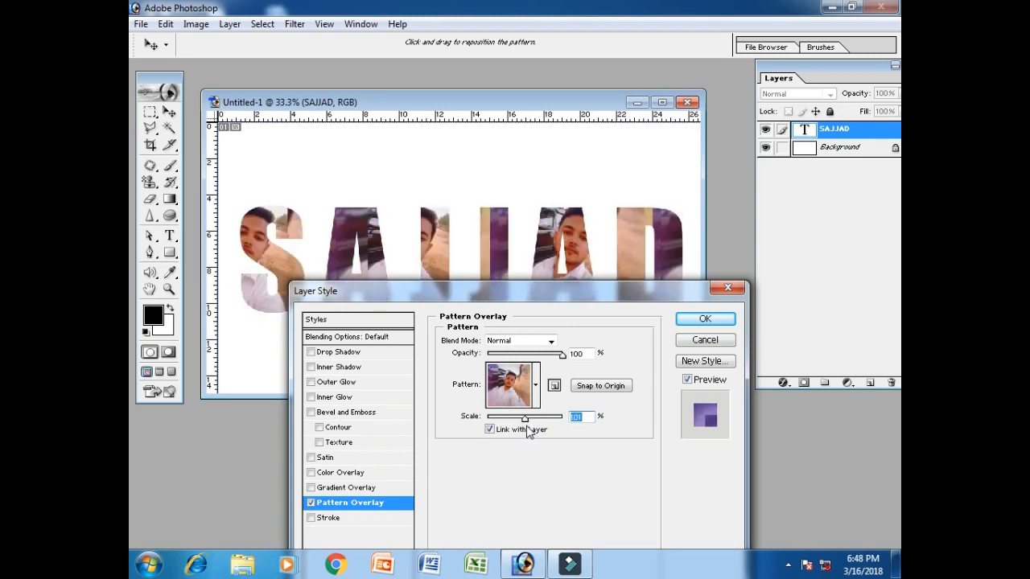
{"action": "left_click", "coordinate": [718, 322]}
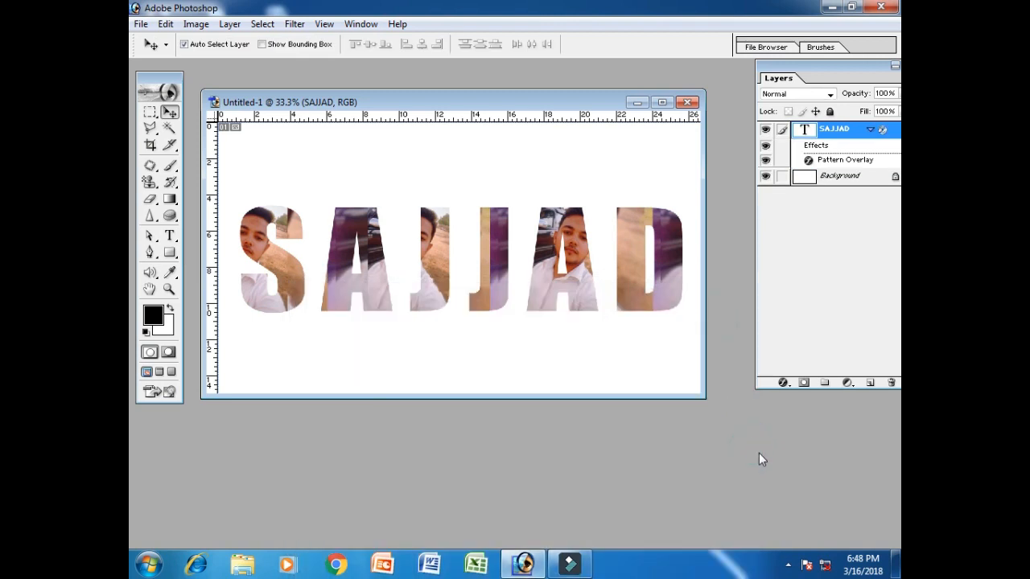
- Open the yellow autumn leaves image nature_fallcolors_004_1680x1050.jpg from the Sindri folder
{"action": "key", "text": "ctrl+o"}
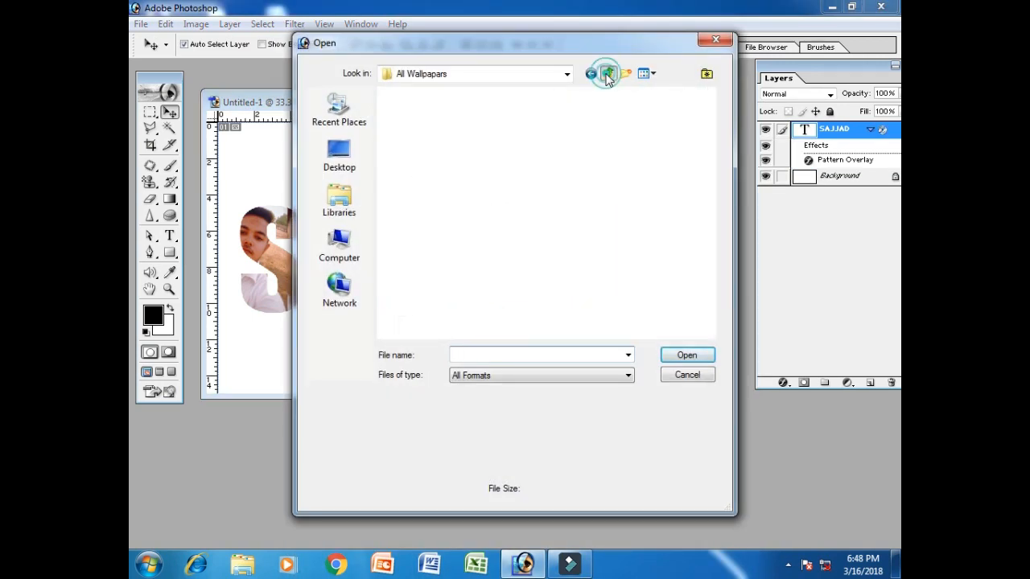
{"action": "left_click", "coordinate": [607, 74]}
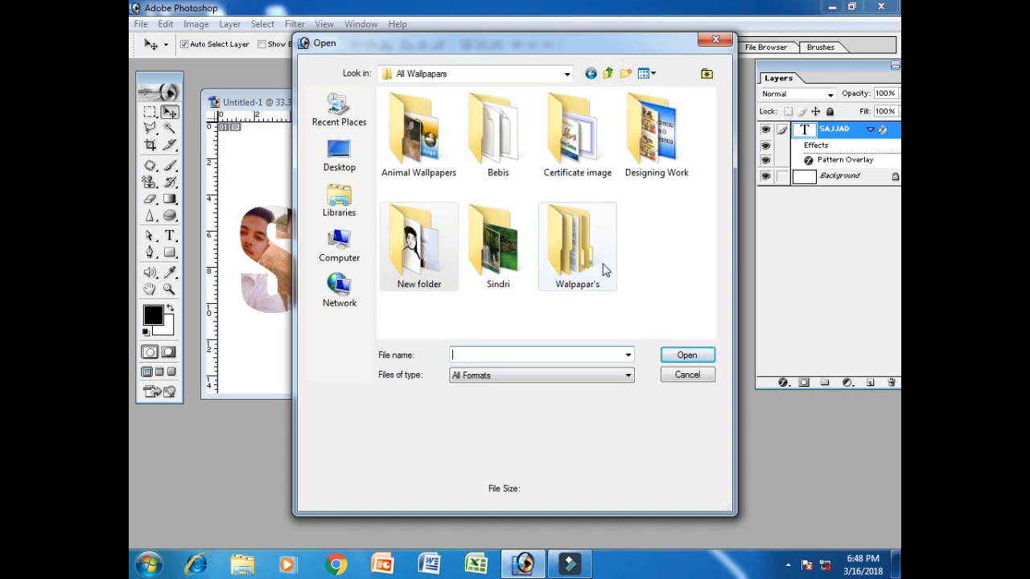
{"action": "double_click", "coordinate": [505, 235]}
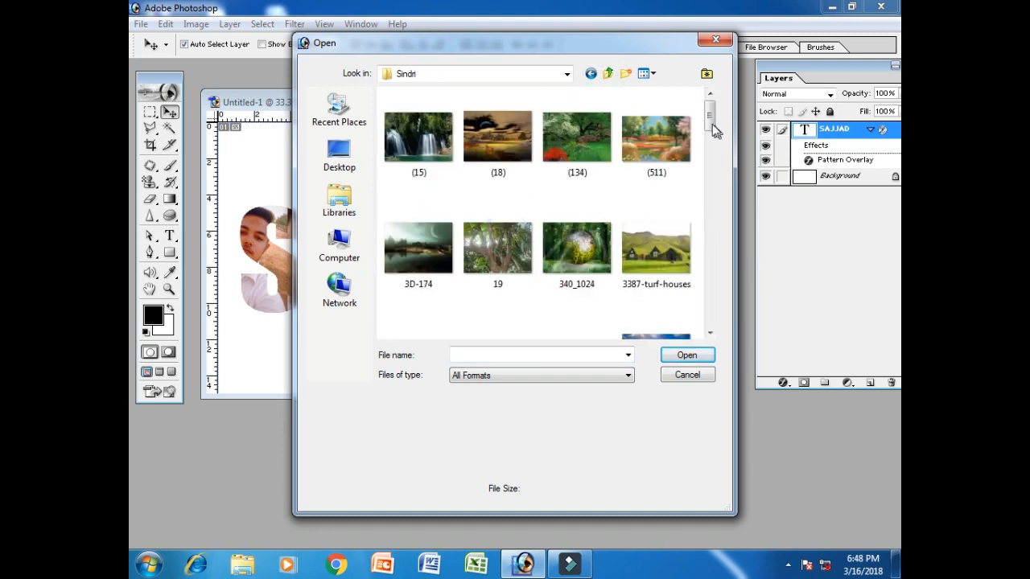
{"action": "left_click_drag", "start_coordinate": [711, 129], "coordinate": [722, 325]}
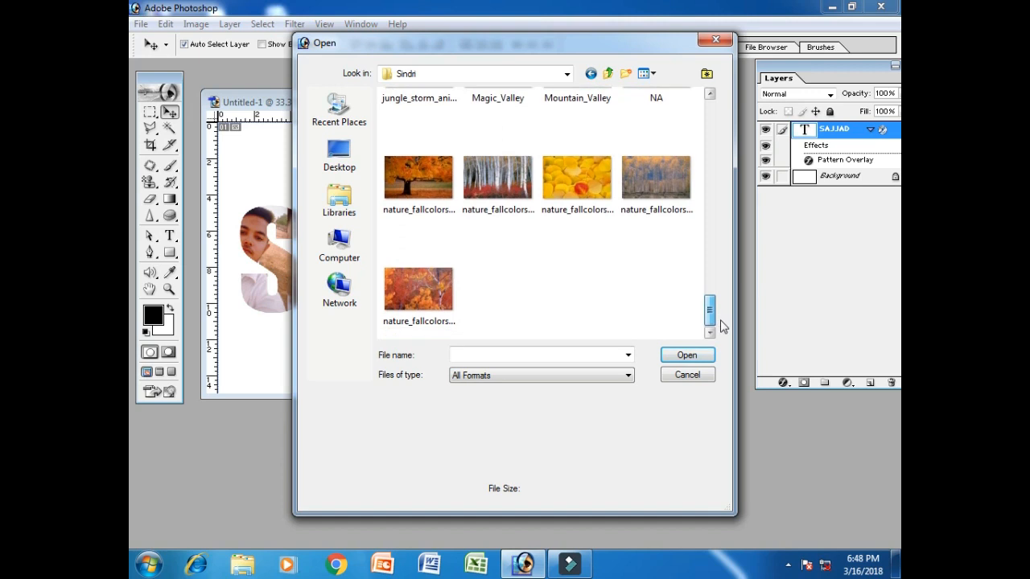
{"action": "left_click", "coordinate": [581, 205]}
{"action": "left_click", "coordinate": [684, 356]}
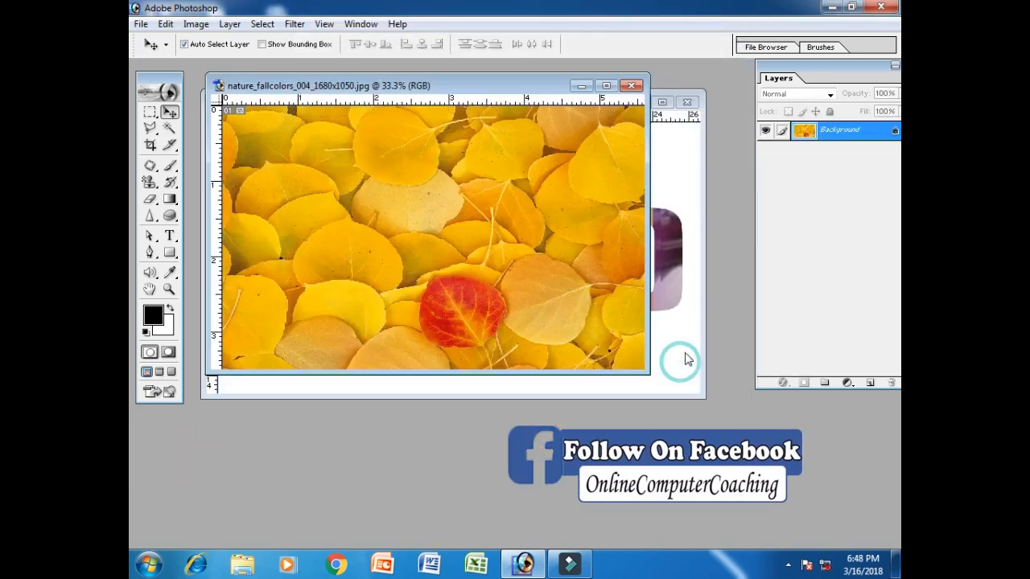
- Copy the leaves image into the name document, stretched over the whole canvas and placed beneath the text layer
{"action": "left_click_drag", "start_coordinate": [405, 116], "coordinate": [596, 304]}
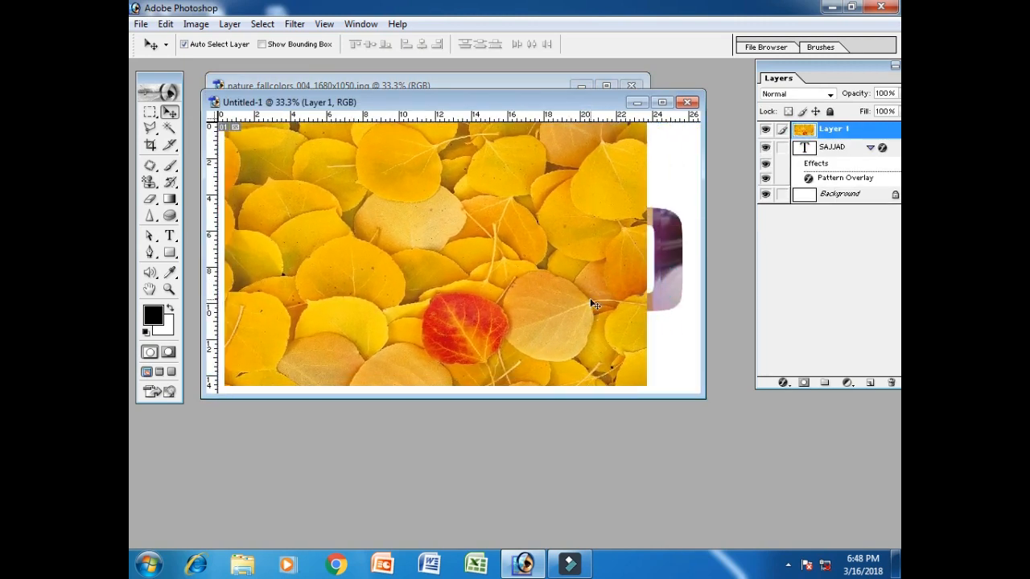
{"action": "left_click", "coordinate": [662, 103]}
{"action": "key", "text": "ctrl+t"}
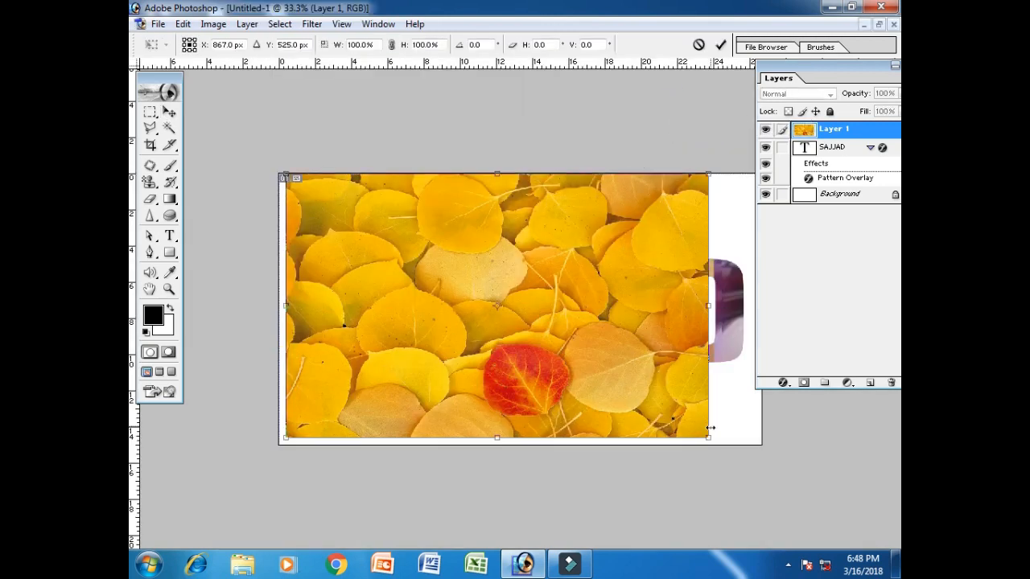
{"action": "left_click_drag", "start_coordinate": [708, 441], "coordinate": [762, 447]}
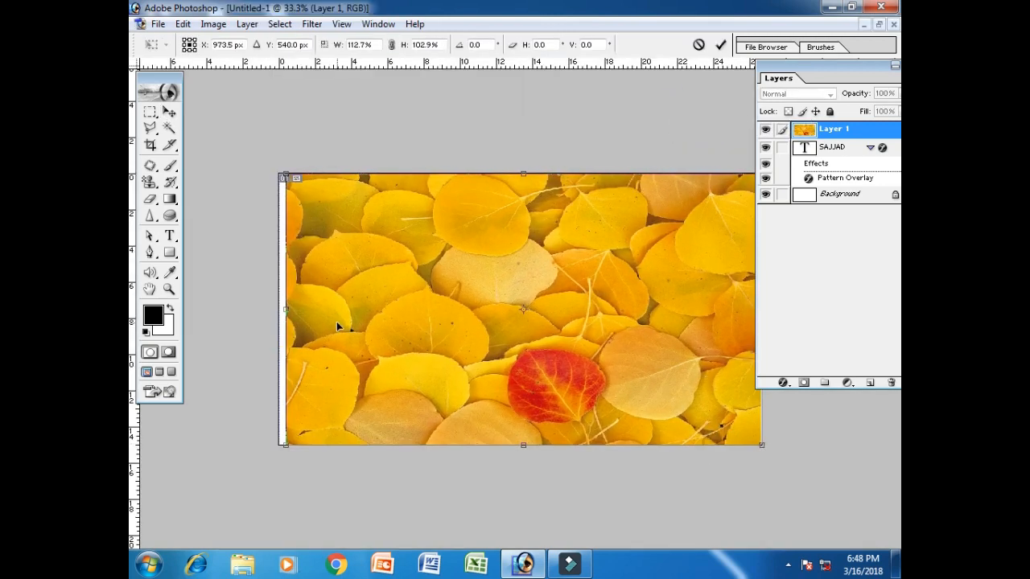
{"action": "left_click_drag", "start_coordinate": [285, 316], "coordinate": [277, 317]}
{"action": "key", "text": "Return"}
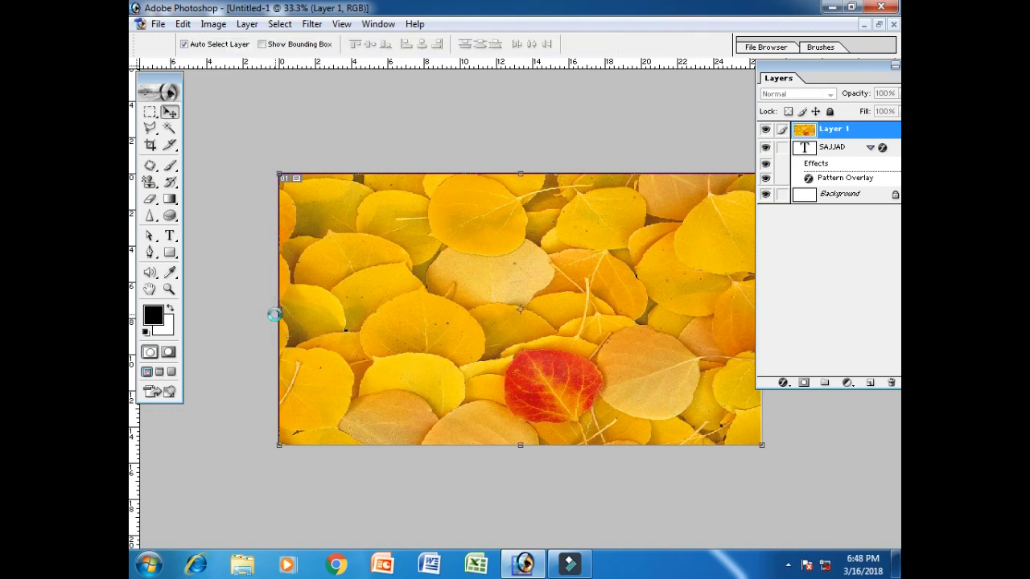
{"action": "left_click_drag", "start_coordinate": [848, 138], "coordinate": [873, 152]}
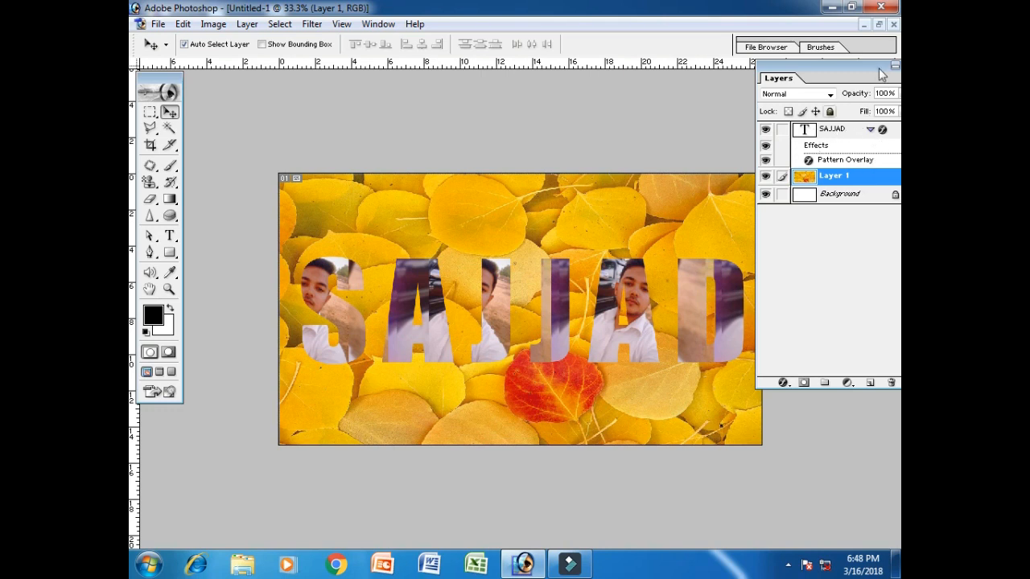
- Open the image 9588_Windows_7_Green from the Sindri folder
{"action": "left_click", "coordinate": [878, 25]}
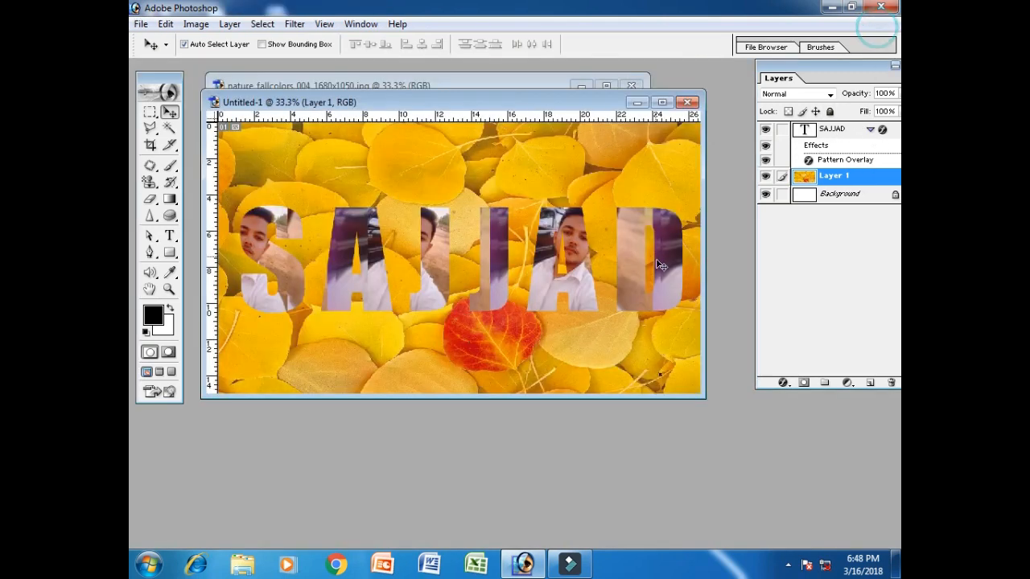
{"action": "double_click", "coordinate": [727, 463]}
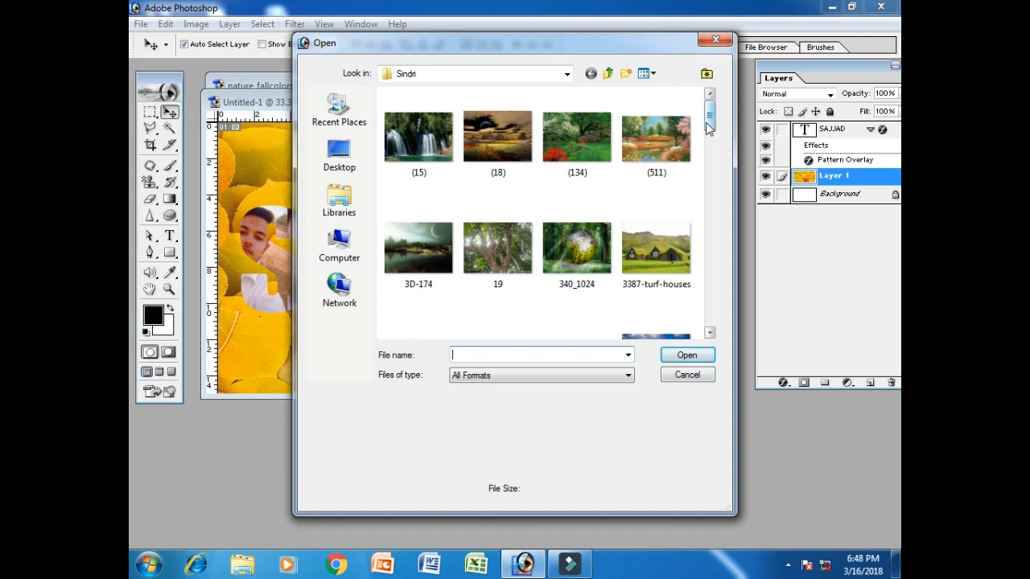
{"action": "left_click_drag", "start_coordinate": [711, 123], "coordinate": [714, 145]}
{"action": "left_click", "coordinate": [576, 193]}
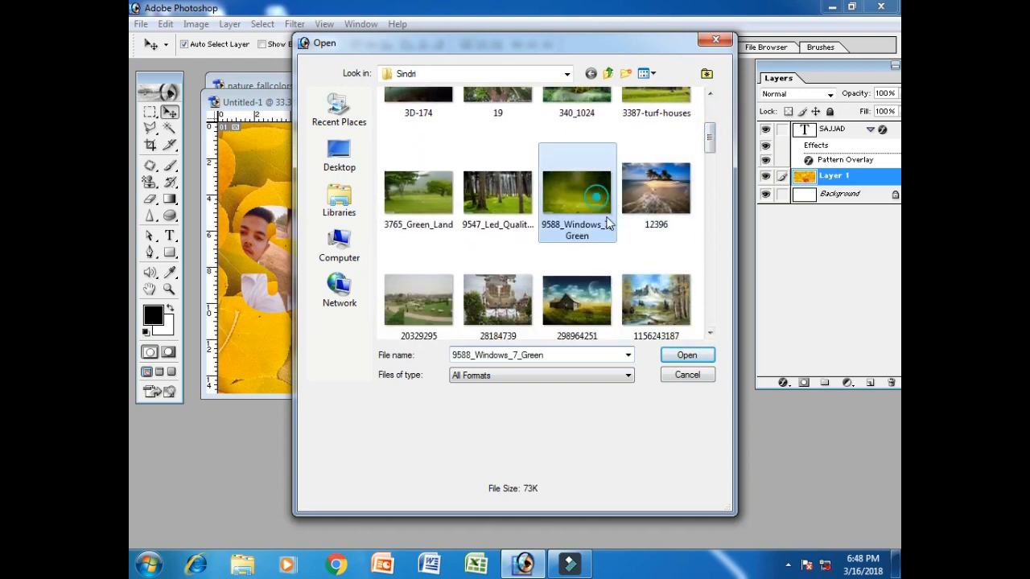
{"action": "left_click", "coordinate": [684, 355]}
- Copy the green rain image into the name document above the leaves layer, aligned to the canvas's upper-left corner
{"action": "left_click_drag", "start_coordinate": [402, 103], "coordinate": [498, 288]}
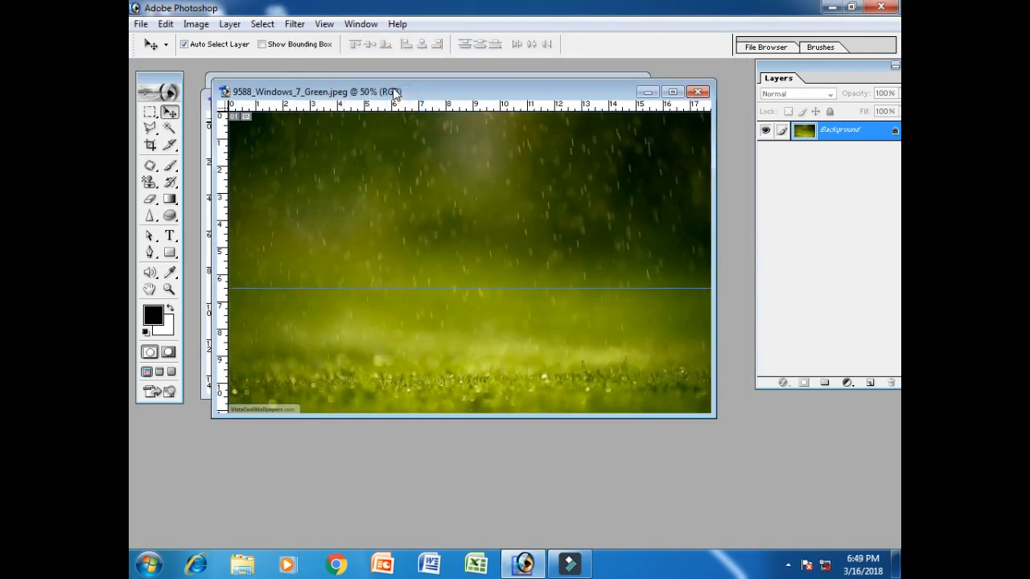
{"action": "left_click_drag", "start_coordinate": [395, 92], "coordinate": [408, 109]}
{"action": "left_click_drag", "start_coordinate": [411, 187], "coordinate": [216, 194]}
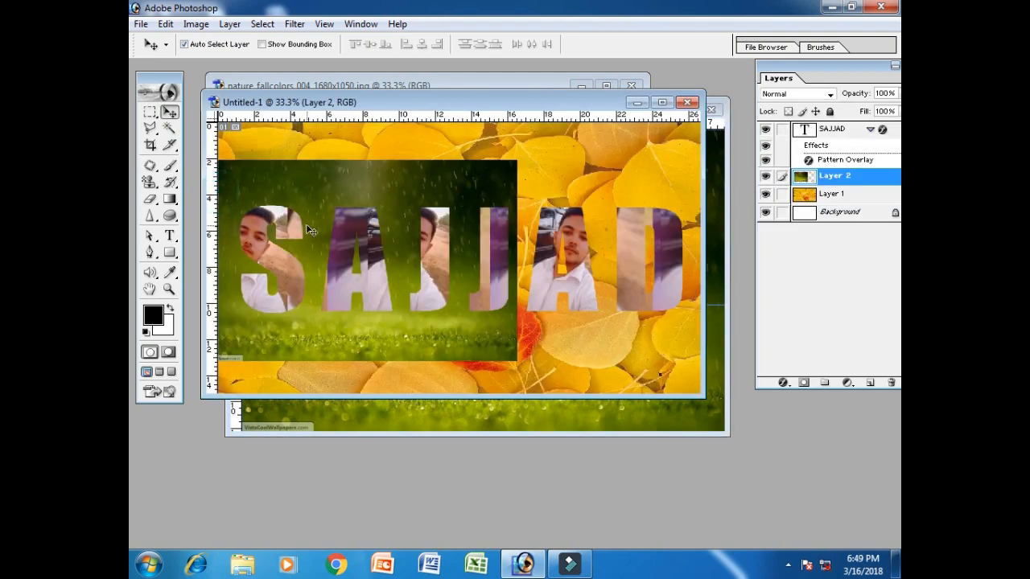
{"action": "left_click_drag", "start_coordinate": [288, 205], "coordinate": [302, 150]}
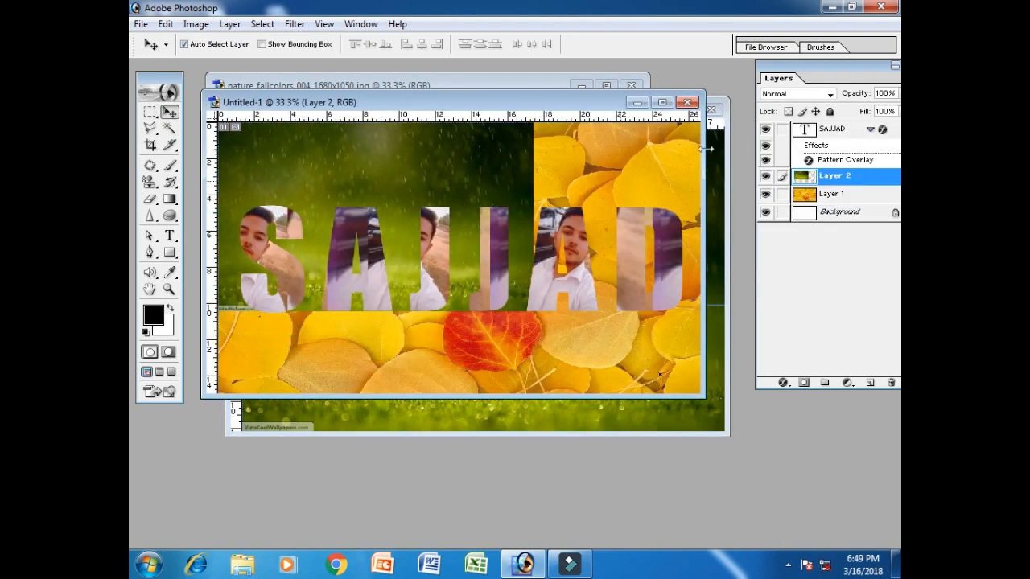
- Scale the green image layer to 150% width and 135% height so it covers the whole canvas
{"action": "left_click", "coordinate": [661, 102]}
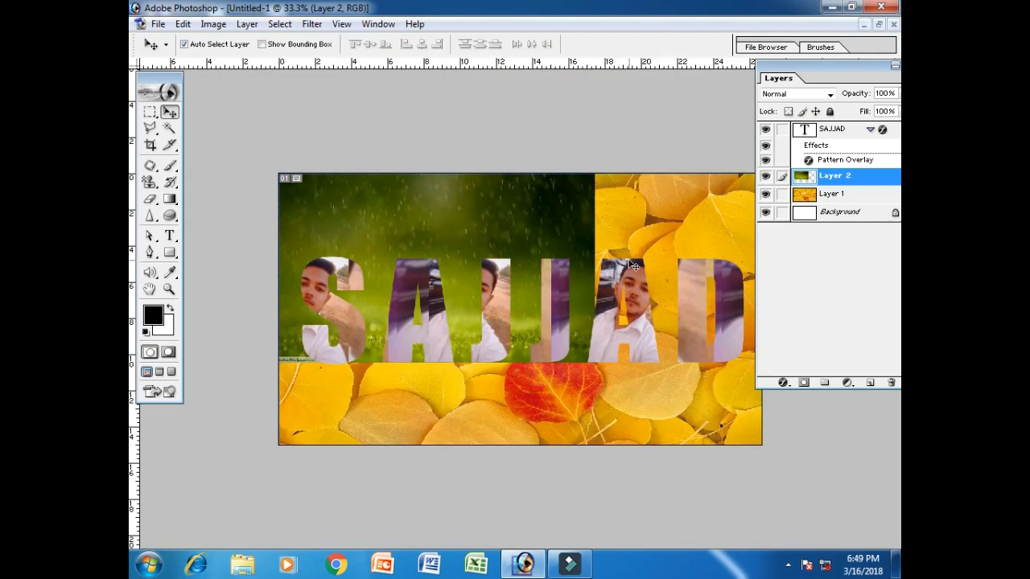
{"action": "key", "text": "ctrl+t"}
{"action": "left_click_drag", "start_coordinate": [598, 366], "coordinate": [765, 449]}
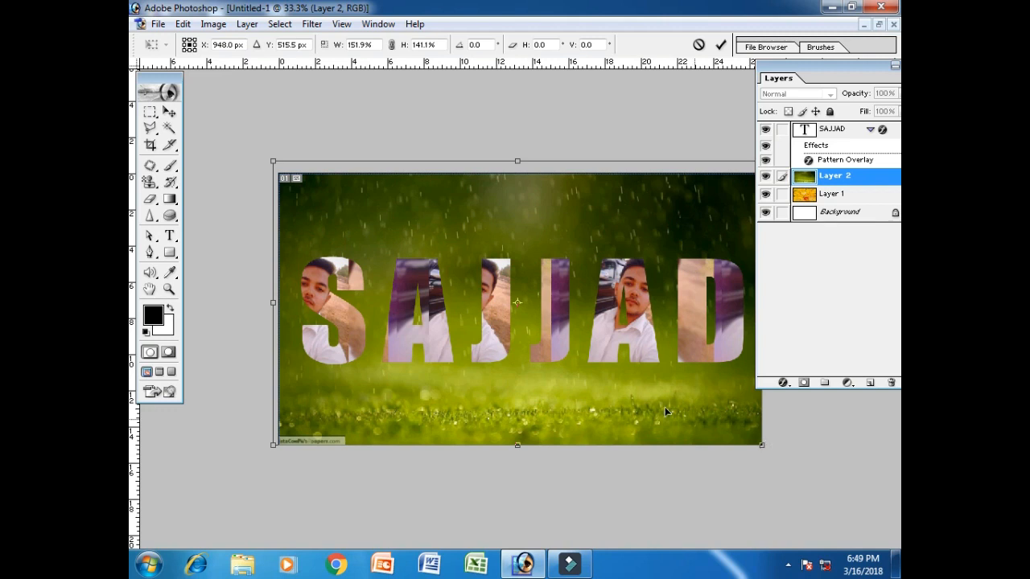
{"action": "left_click_drag", "start_coordinate": [274, 162], "coordinate": [280, 172]}
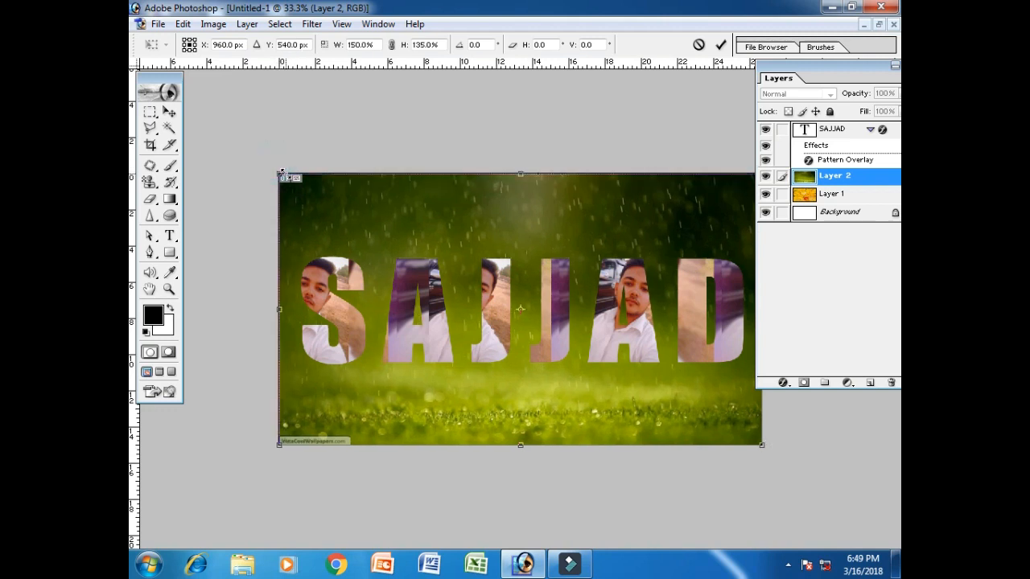
{"action": "key", "text": "Return"}
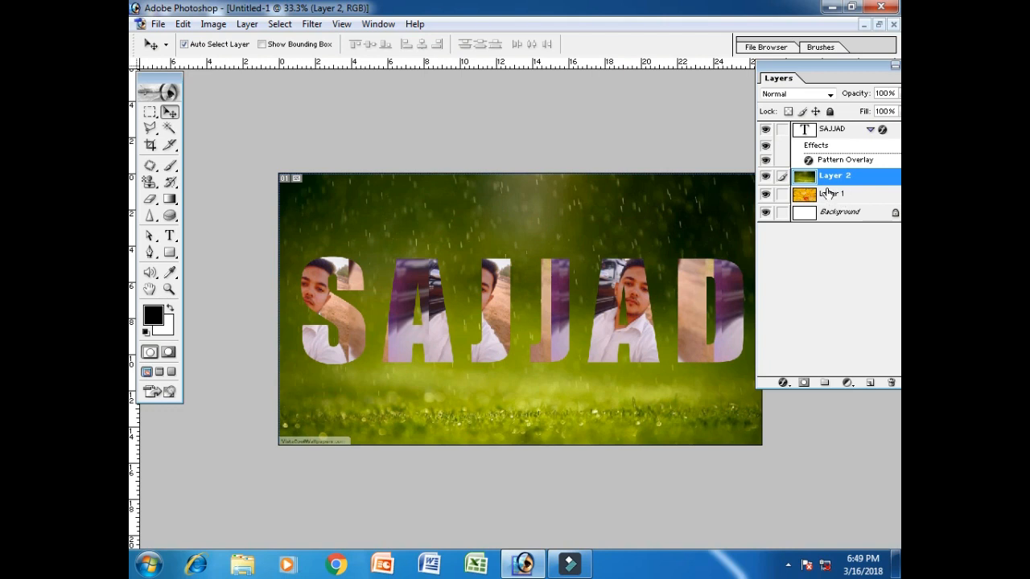
- Add a Drop Shadow to the name text layer with Normal blend mode and a larger shadow size
{"action": "right_click", "coordinate": [852, 133]}
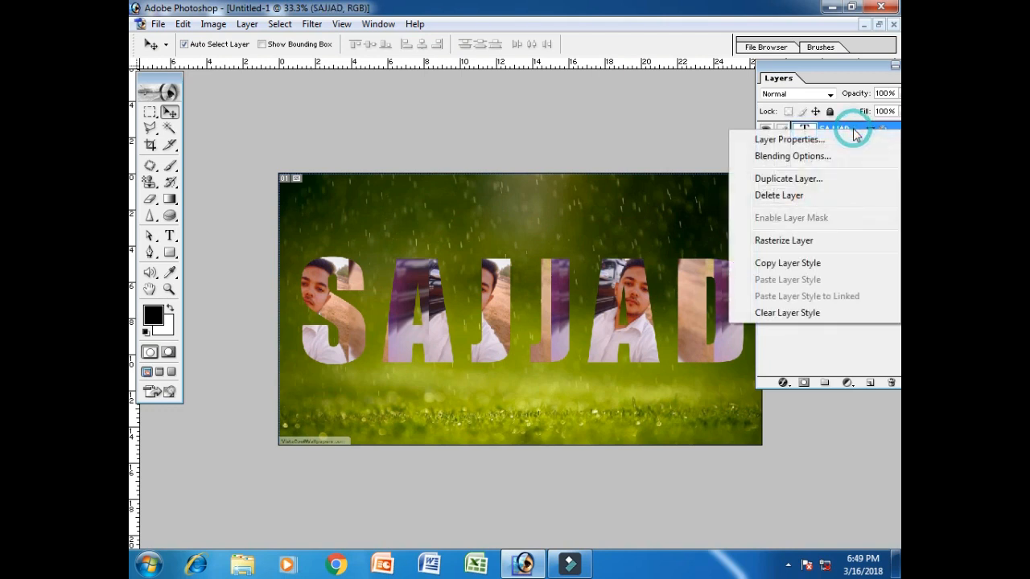
{"action": "left_click", "coordinate": [839, 157]}
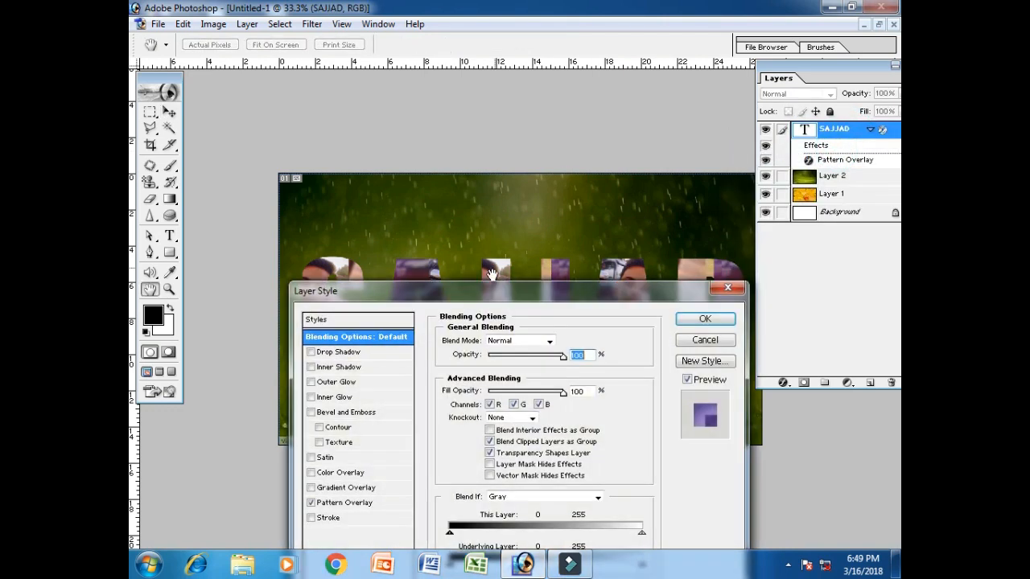
{"action": "left_click_drag", "start_coordinate": [511, 283], "coordinate": [816, 78]}
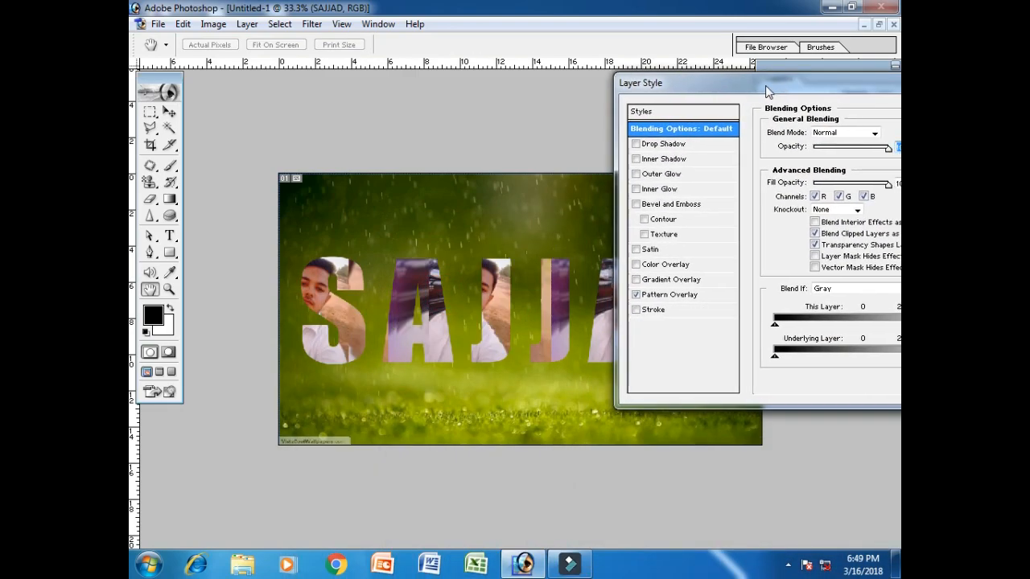
{"action": "left_click", "coordinate": [571, 254]}
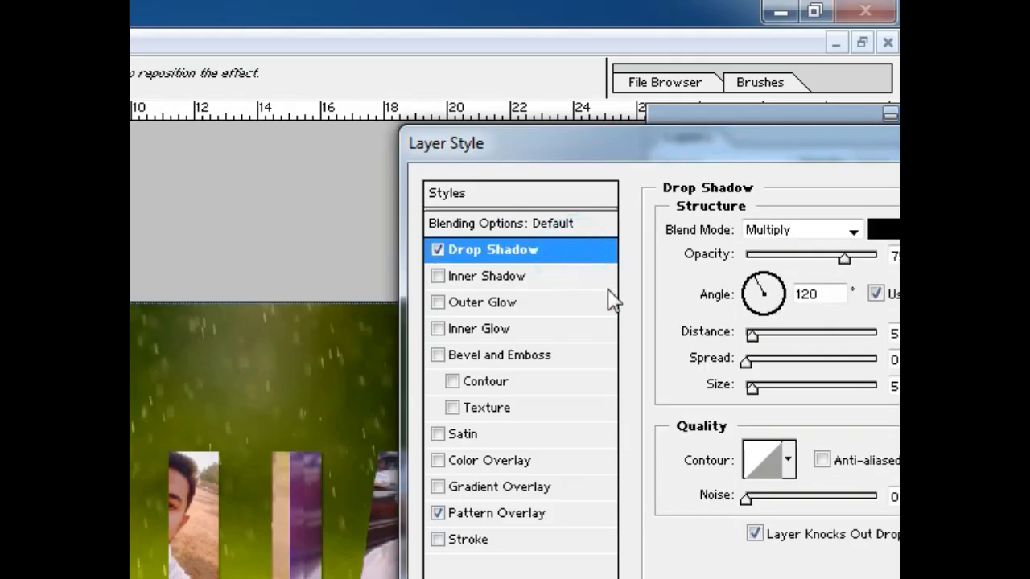
{"action": "left_click", "coordinate": [784, 231]}
{"action": "left_click", "coordinate": [775, 251]}
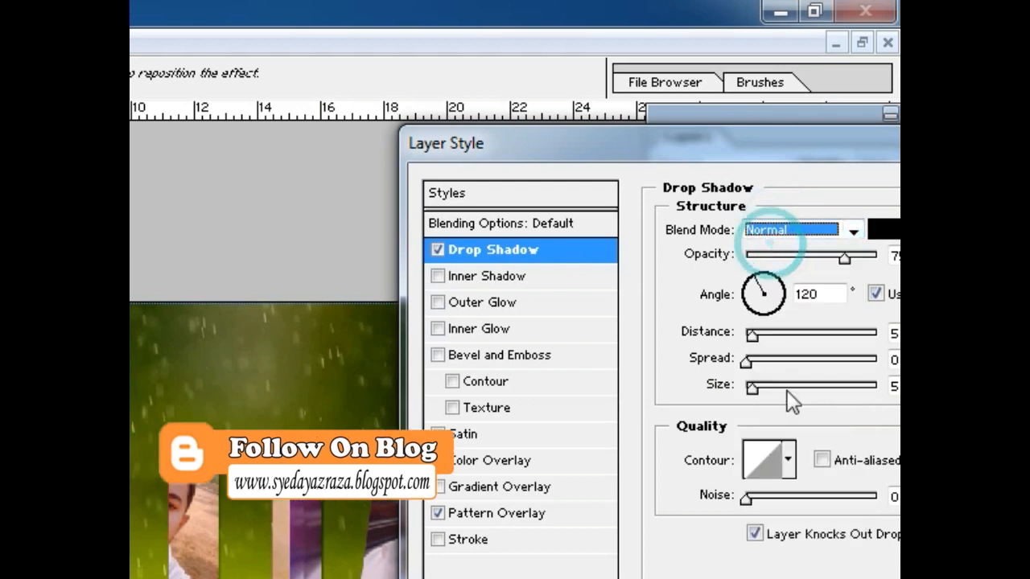
{"action": "left_click", "coordinate": [757, 388]}
{"action": "left_click_drag", "start_coordinate": [761, 387], "coordinate": [768, 387]}
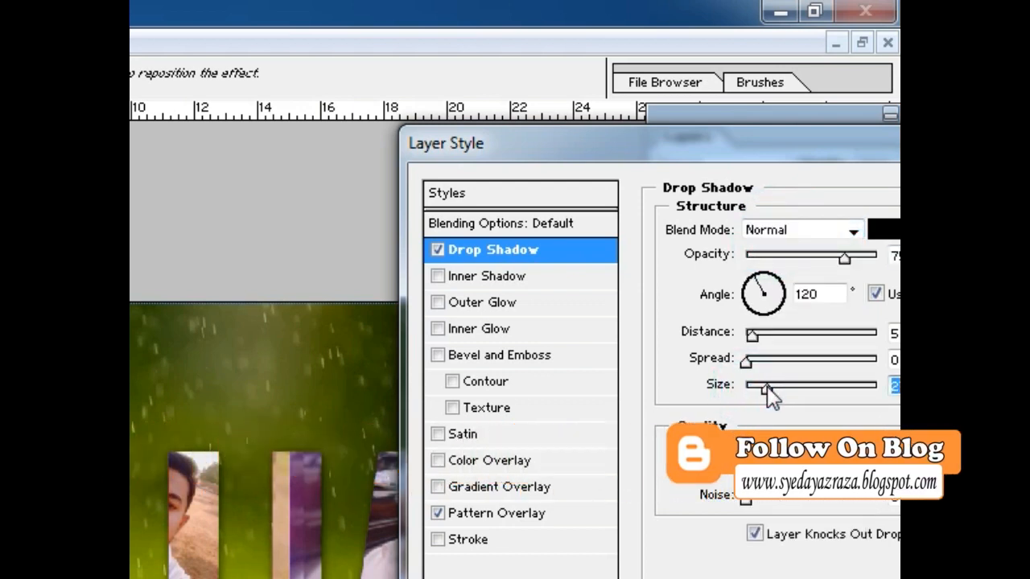
- Add a Smooth Inner Bevel to the name text layer and raise the bevel size to about 15 px
{"action": "left_click", "coordinate": [568, 357]}
{"action": "left_click_drag", "start_coordinate": [559, 142], "coordinate": [274, 335]}
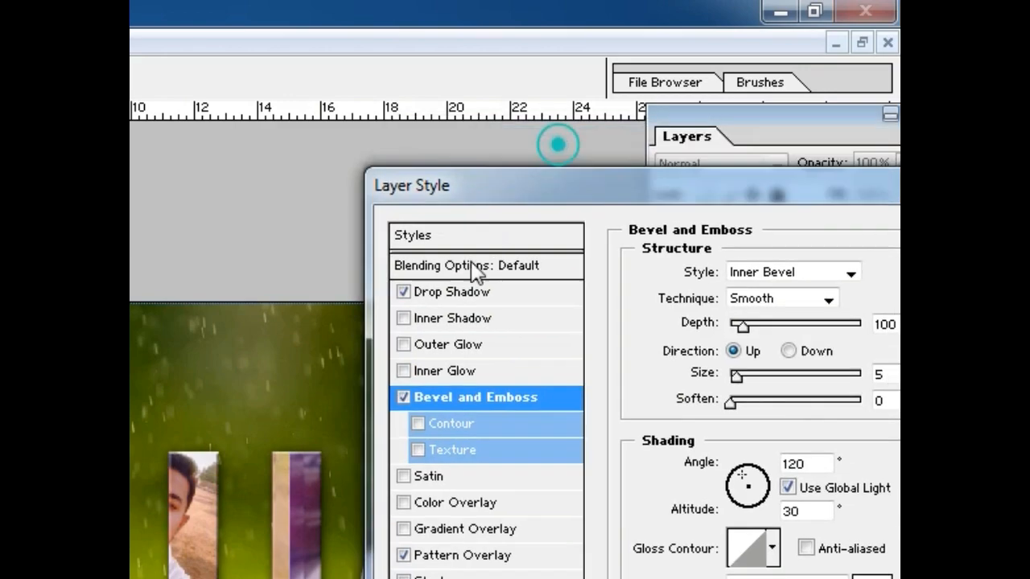
{"action": "left_click_drag", "start_coordinate": [543, 198], "coordinate": [548, 178]}
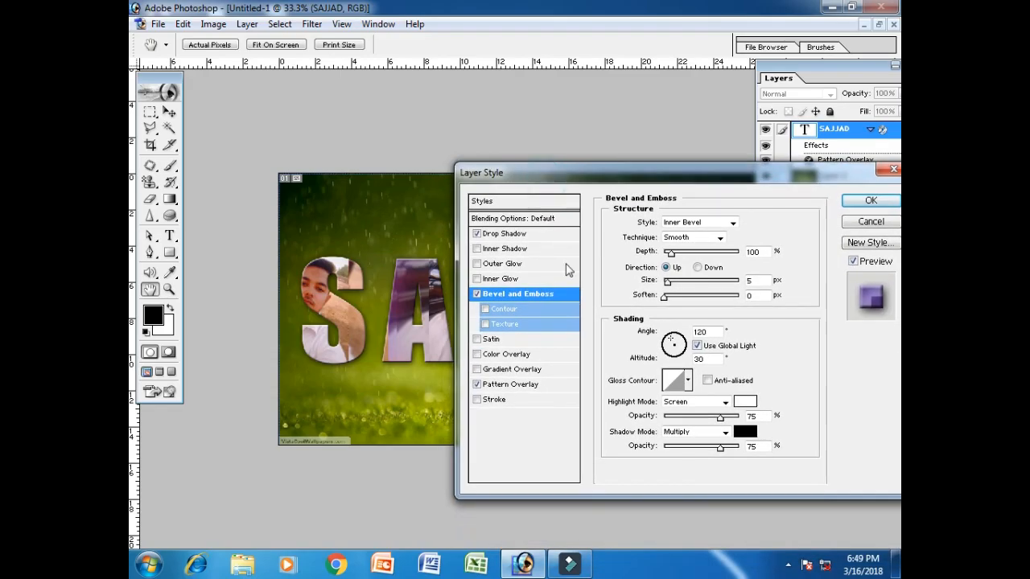
{"action": "mouse_move", "coordinate": [668, 285]}
{"action": "left_mouse_down"}
{"action": "mouse_move", "coordinate": [681, 283]}
{"action": "mouse_move", "coordinate": [673, 287]}
{"action": "left_mouse_up"}
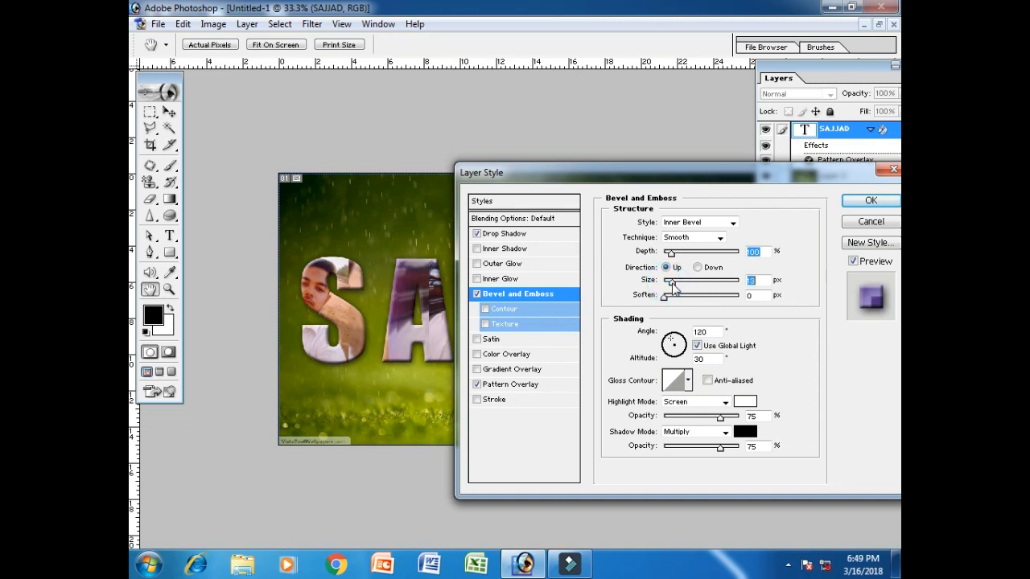
- Set the name text layer's Drop Shadow spread to about 12% and apply the layer style
{"action": "left_click", "coordinate": [552, 233]}
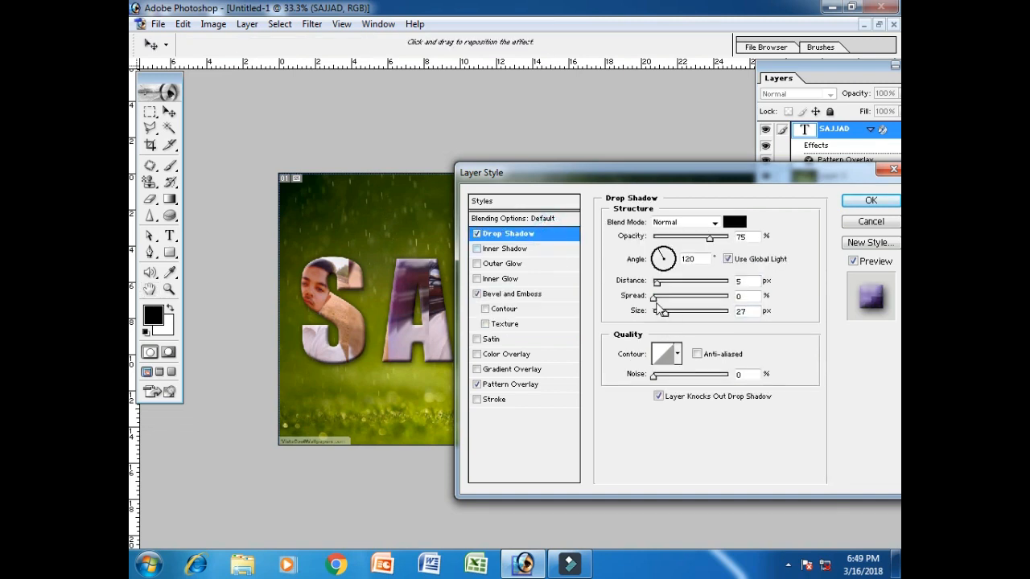
{"action": "left_click_drag", "start_coordinate": [653, 297], "coordinate": [661, 297]}
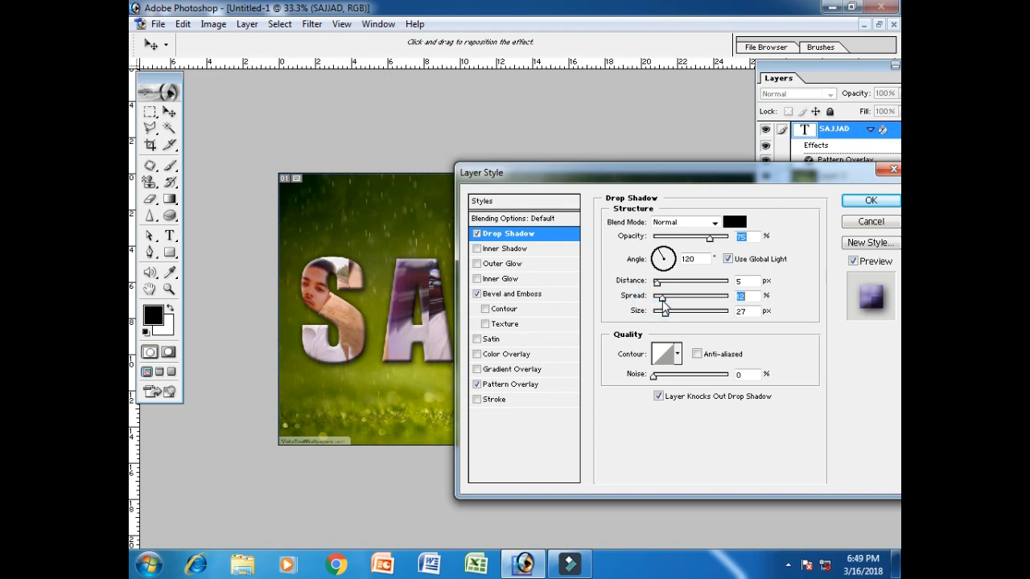
{"action": "left_click", "coordinate": [849, 202]}
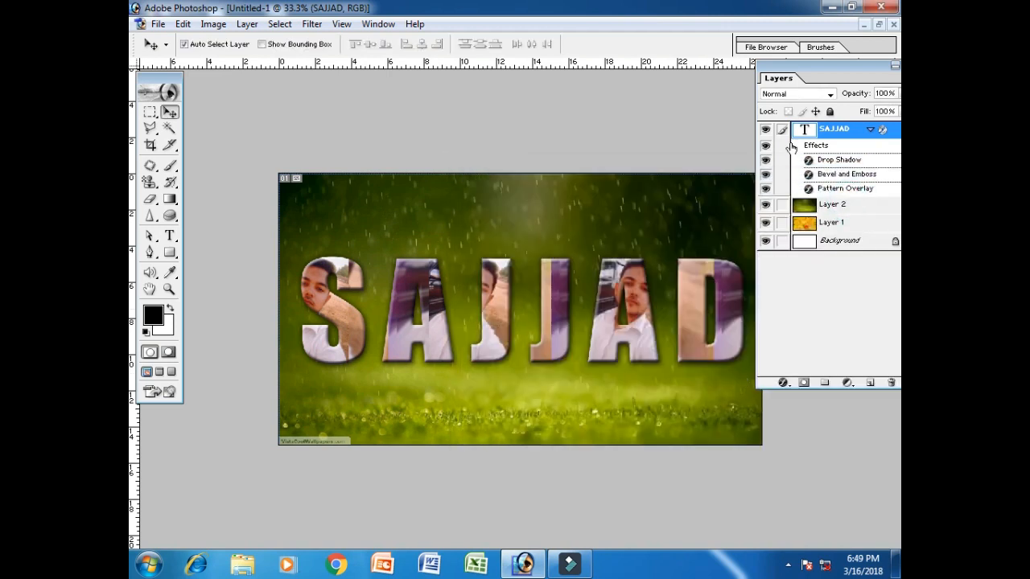
- Collapse the name text layer's effects list and move the Layers palette clear of the canvas
{"action": "left_click", "coordinate": [871, 133]}
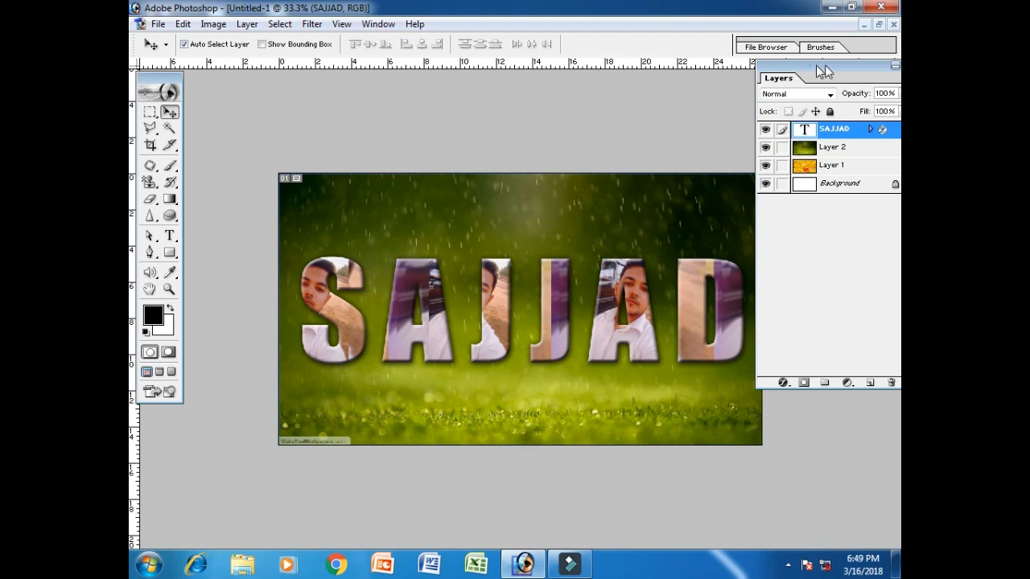
{"action": "left_click_drag", "start_coordinate": [804, 68], "coordinate": [839, 69]}
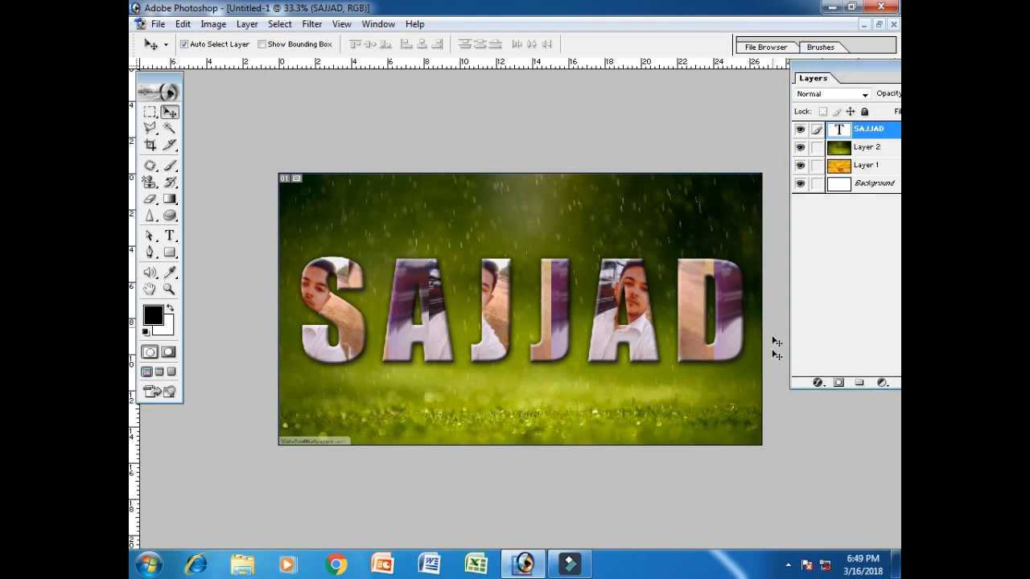